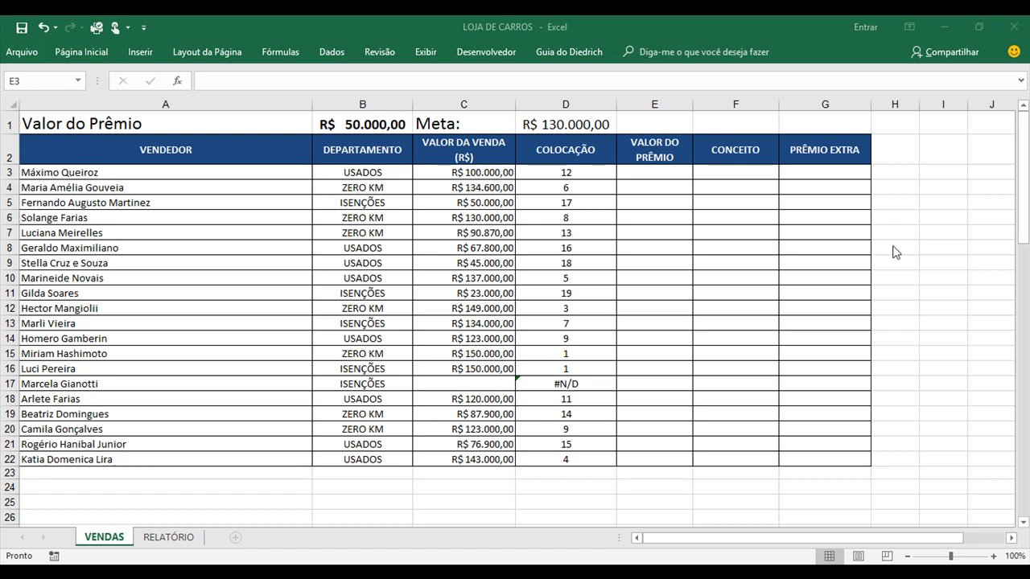
Examine the ranking formula in D3 on the VENDAS sheet and the summary tables on the RELATÓRIO sheet.
click(566, 171)
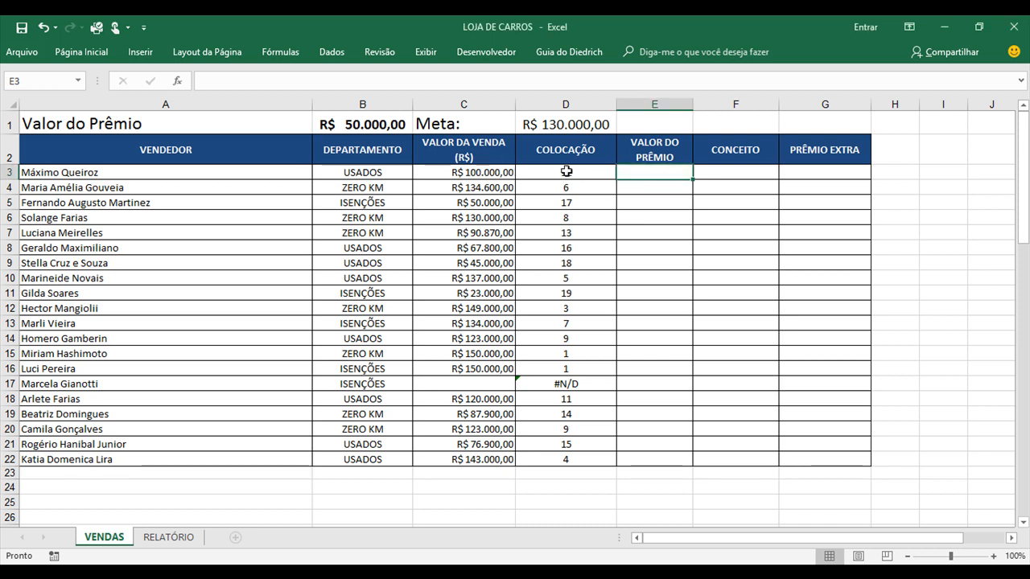
double_click(566, 172)
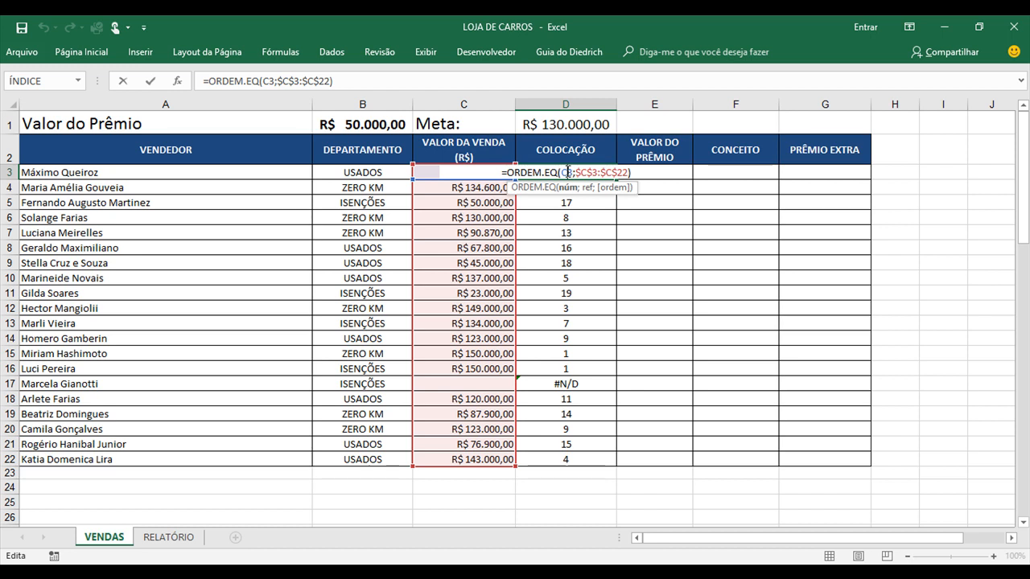
key(Return)
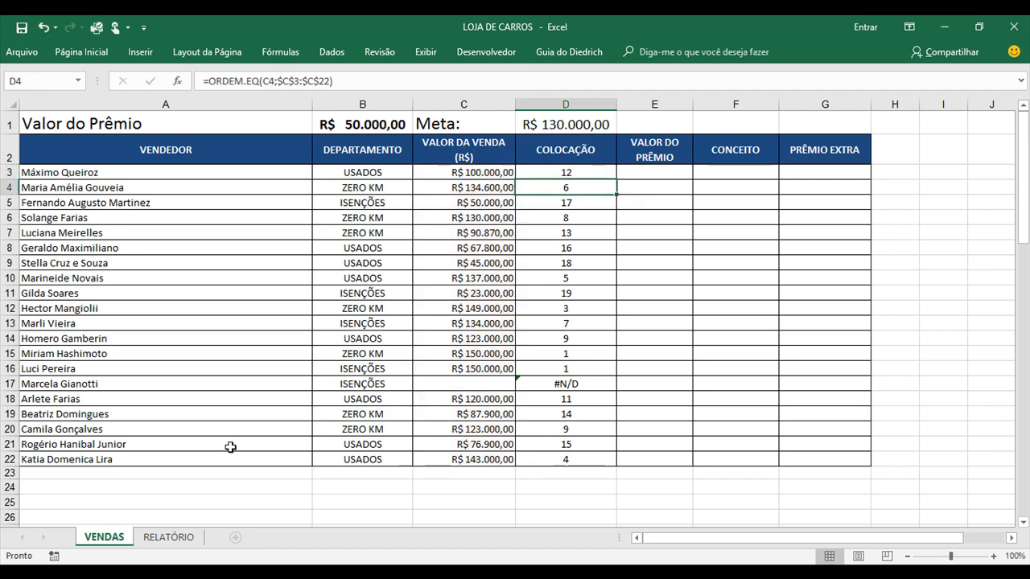
click(170, 537)
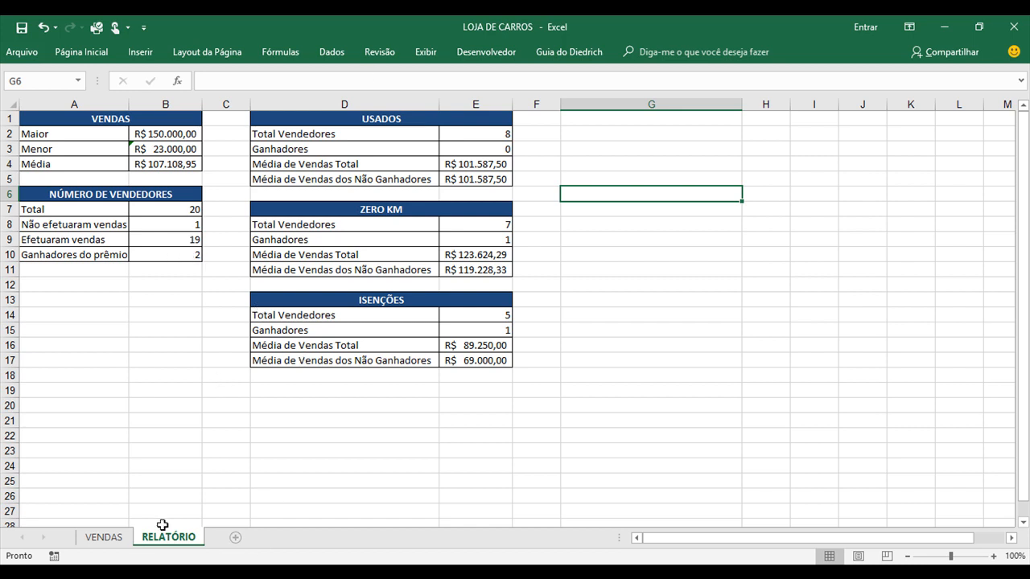
click(103, 538)
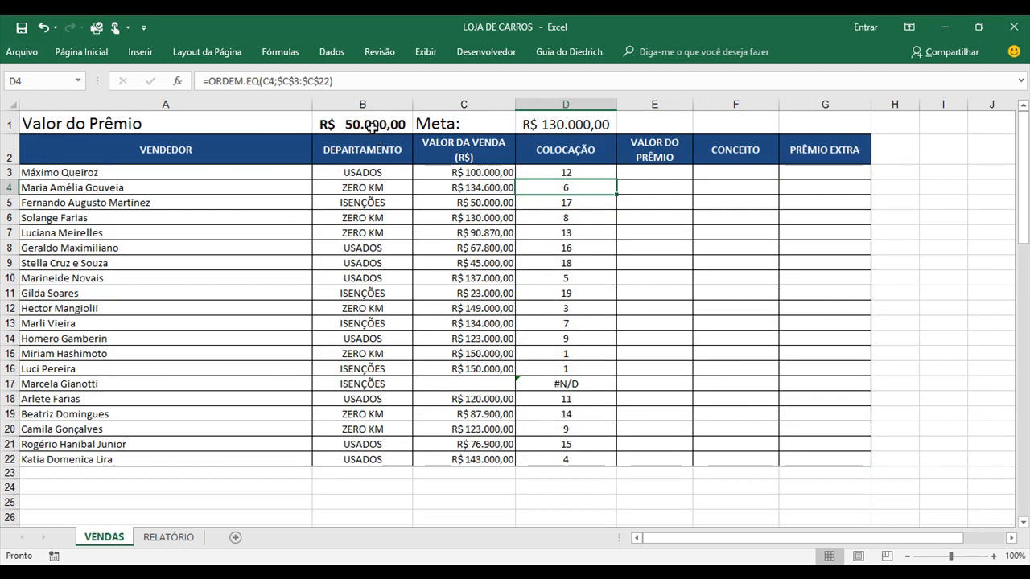
Look through the COLOCAÇÃO column on the VENDAS sheet, including the tied first places in D15:D16.
drag(593, 172, 573, 442)
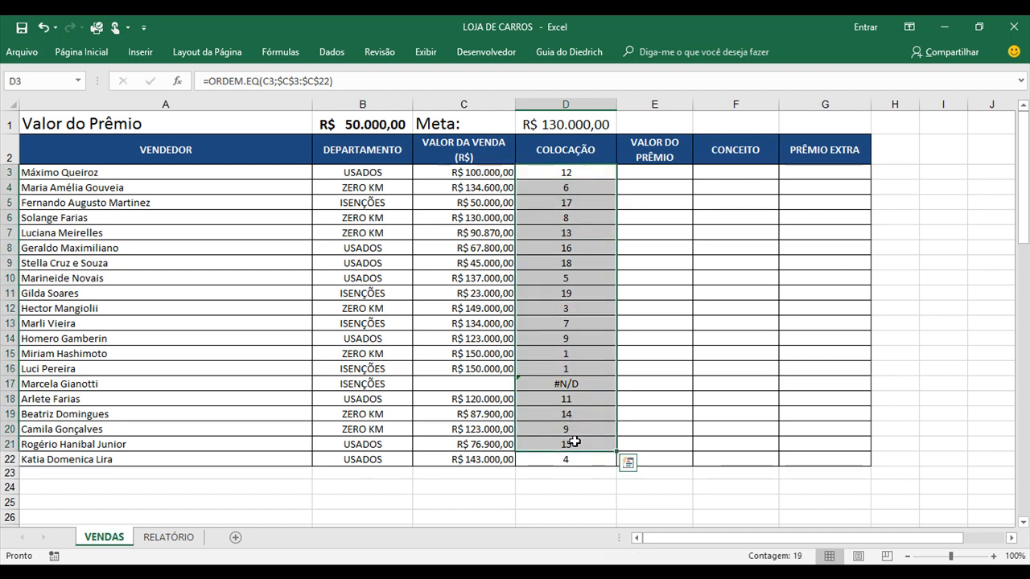
click(574, 442)
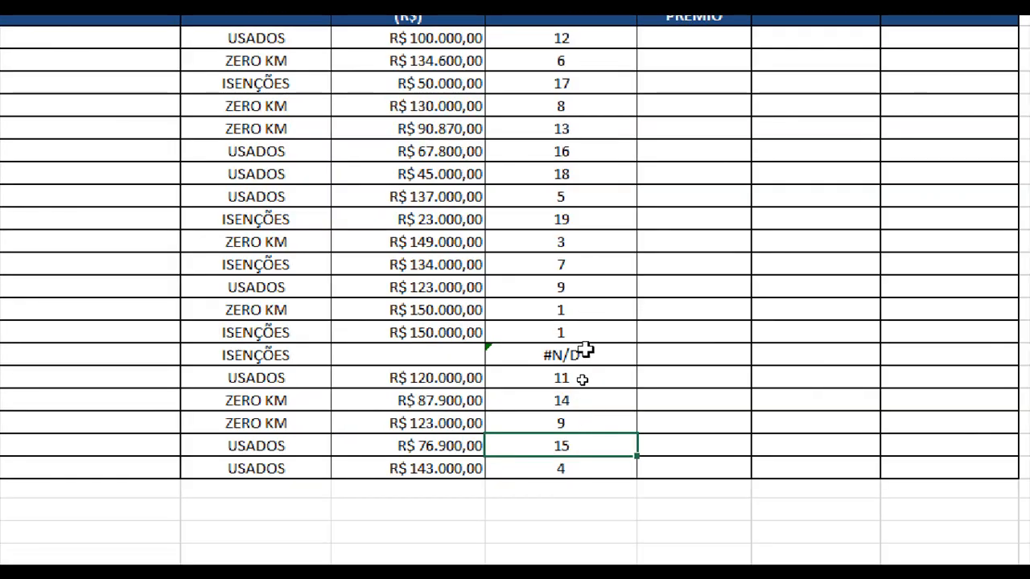
drag(587, 332, 573, 374)
drag(558, 301, 559, 328)
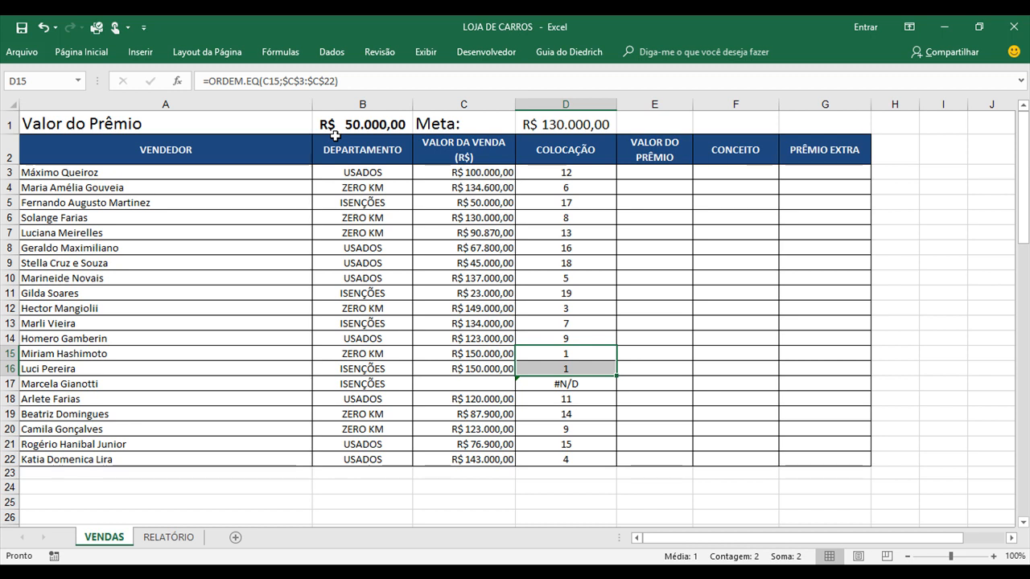
key(Right)
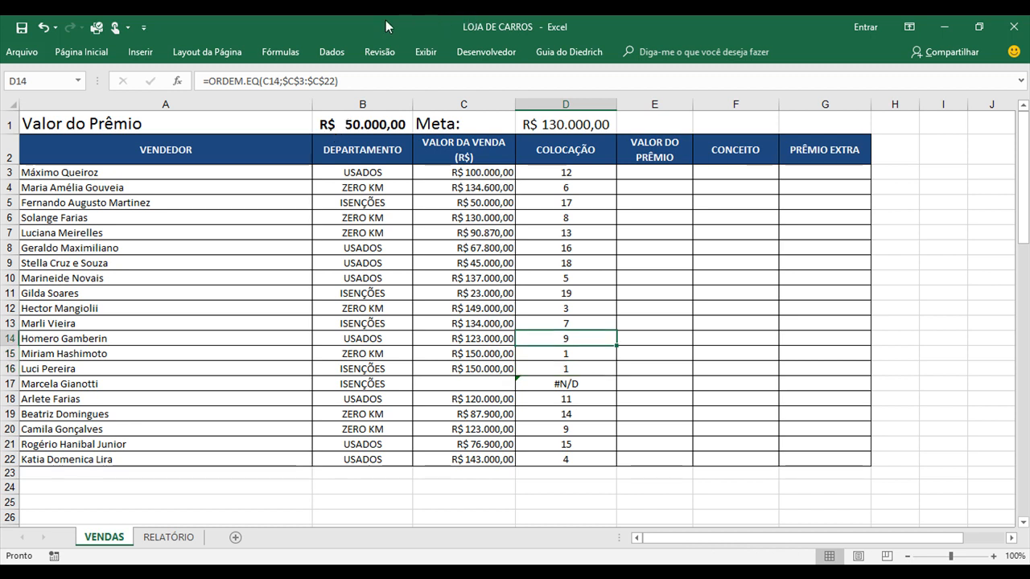
key(Up)
key(Up)
key(Up)
key(Up)
key(Up)
key(Up)
key(Up)
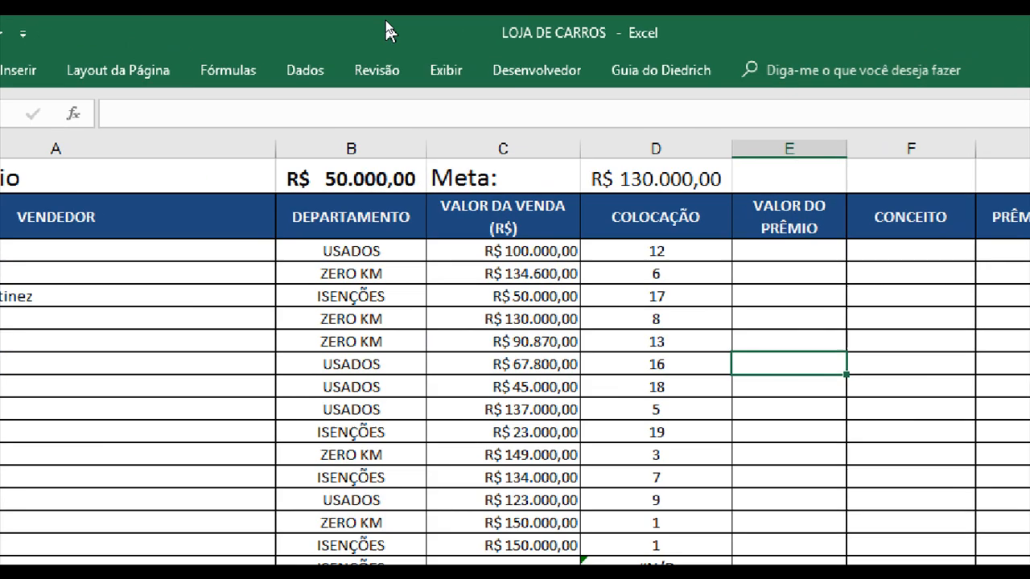
Begin a SE formula in E3 under VALOR DO PRÊMIO with the logical test D3=1.
click(776, 255)
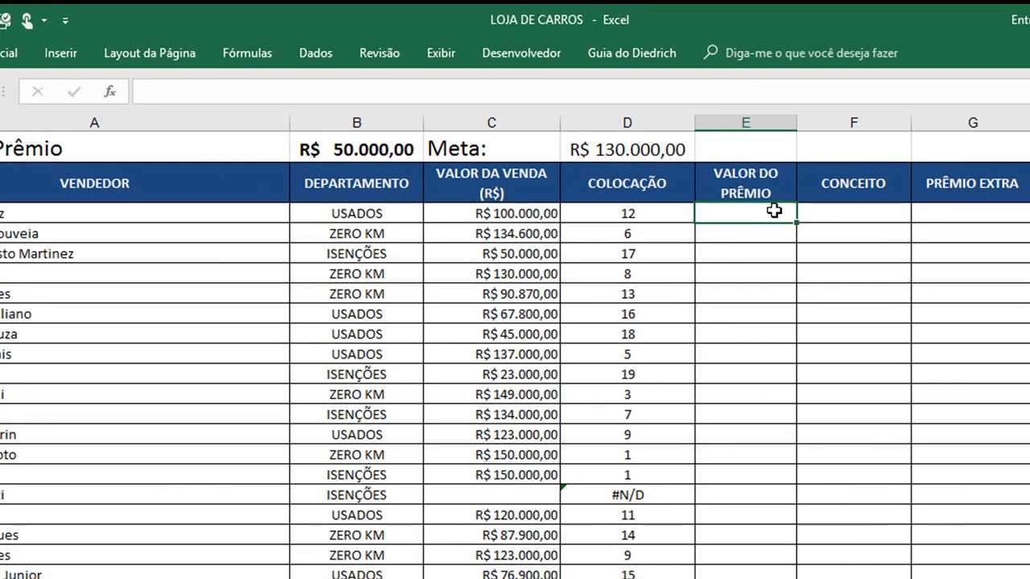
text(=)
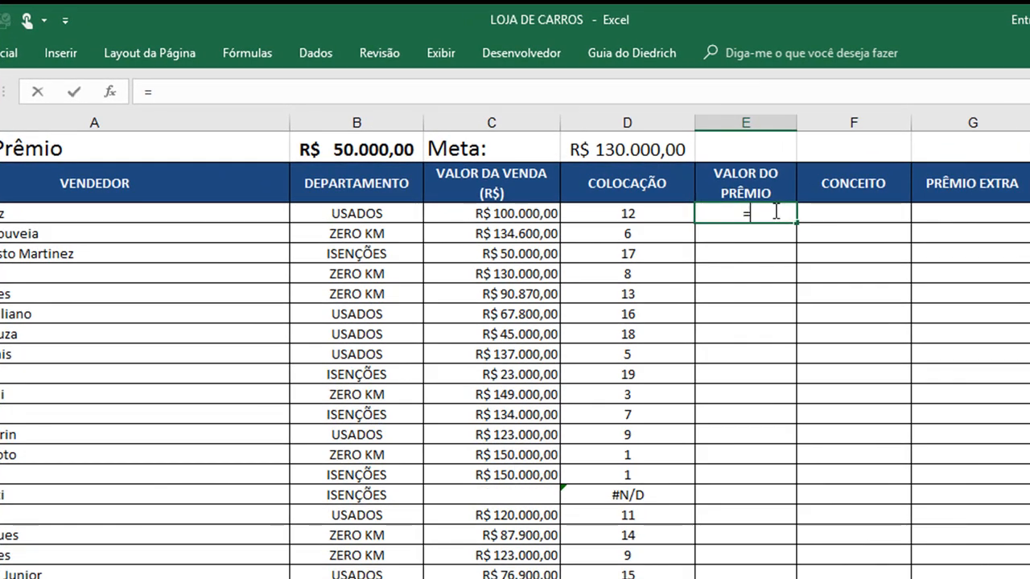
text(SE)
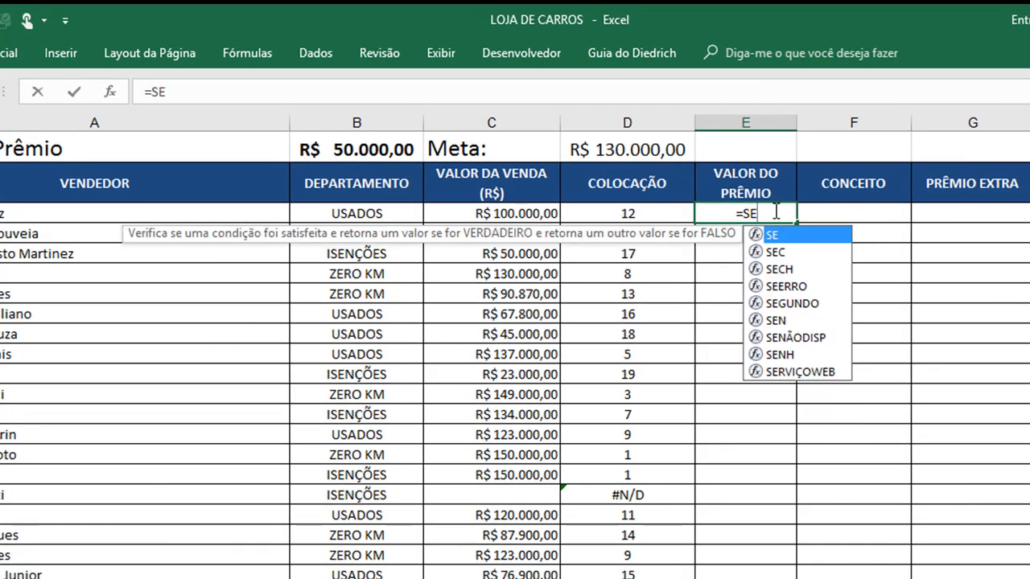
text(()
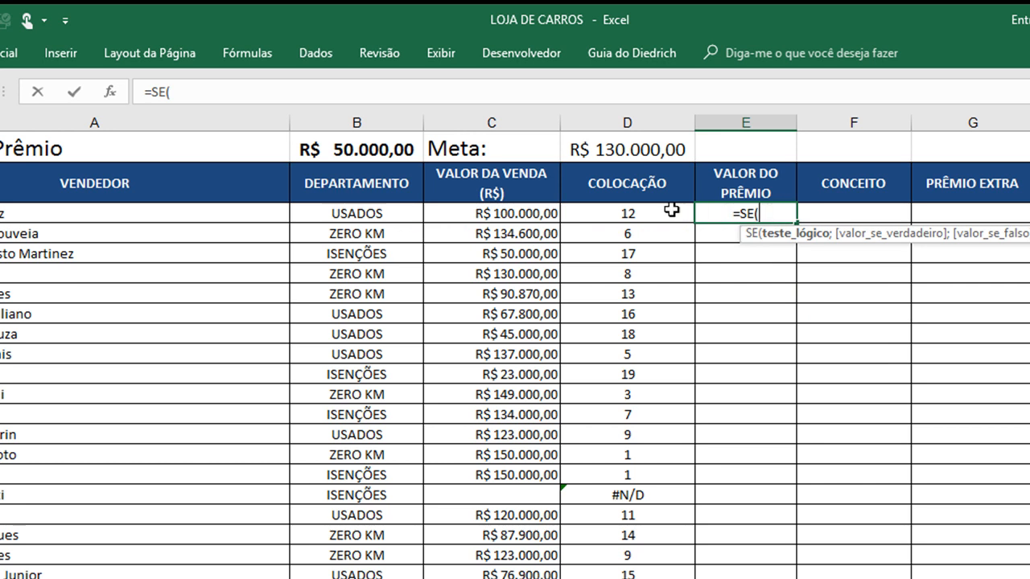
click(623, 212)
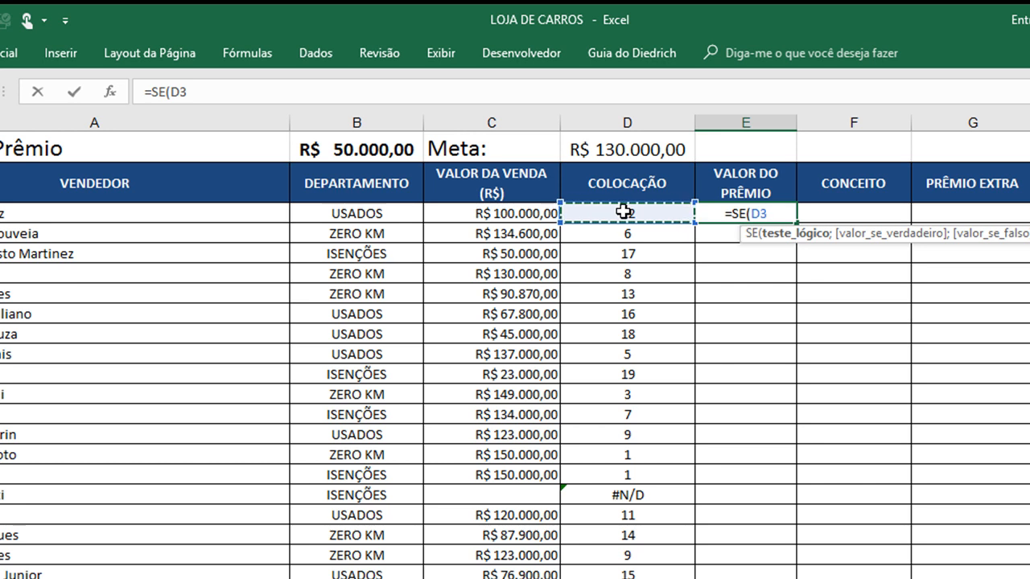
text(=)
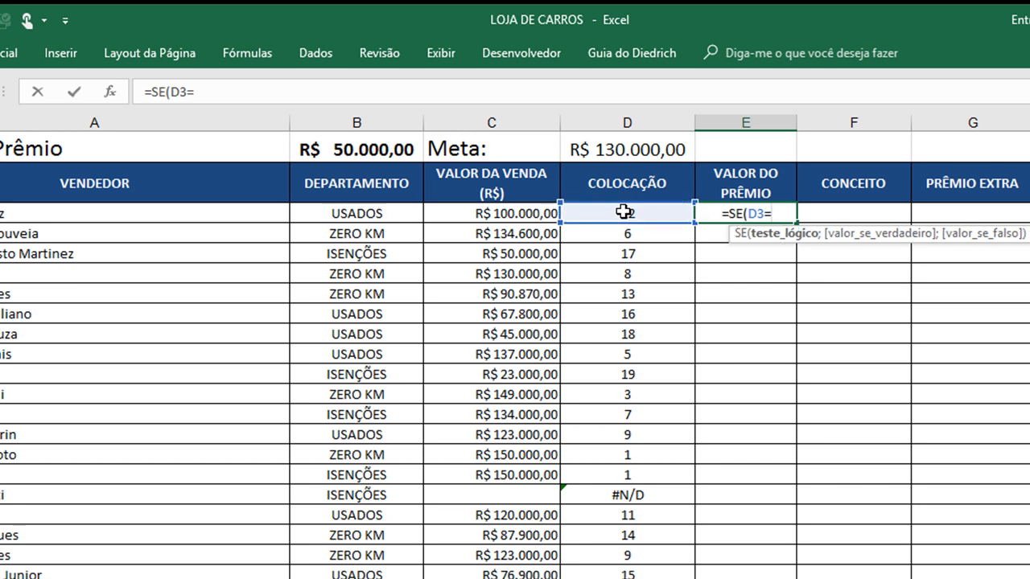
text(1)
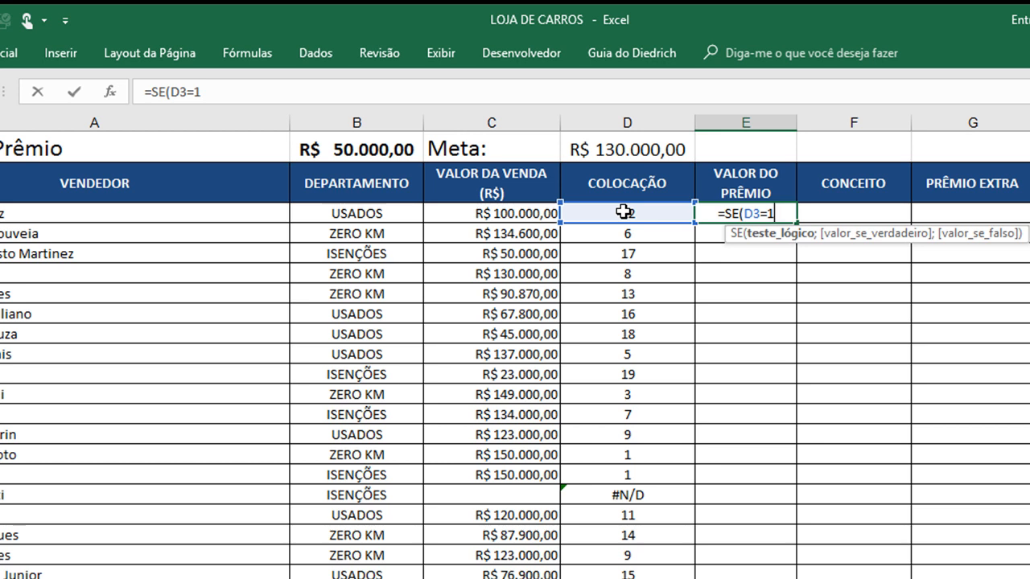
text(;)
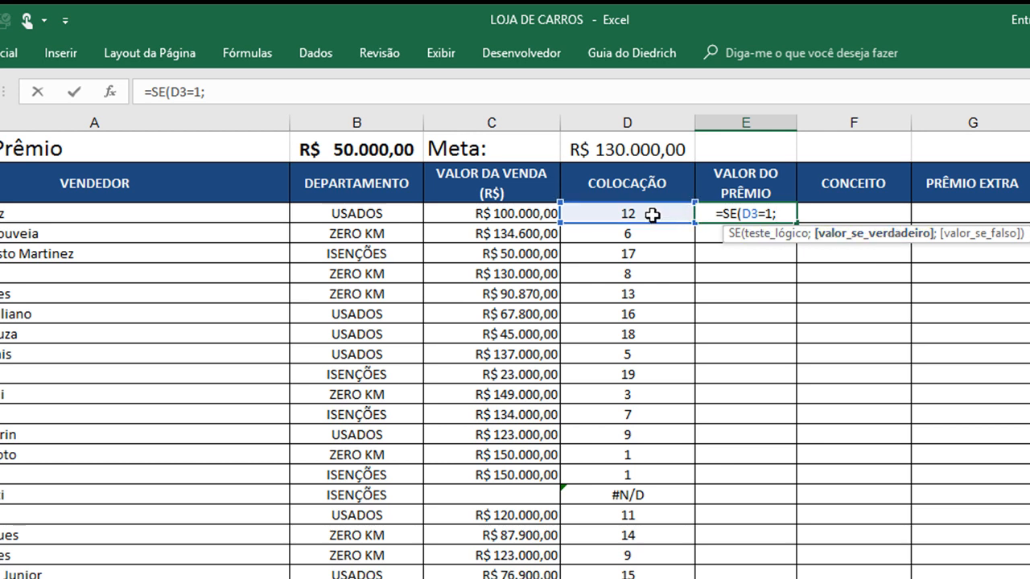
Complete the E3 formula with $B$1/RELATÓRIO!$B$10 as the value if true and 0 as the value if false.
click(360, 150)
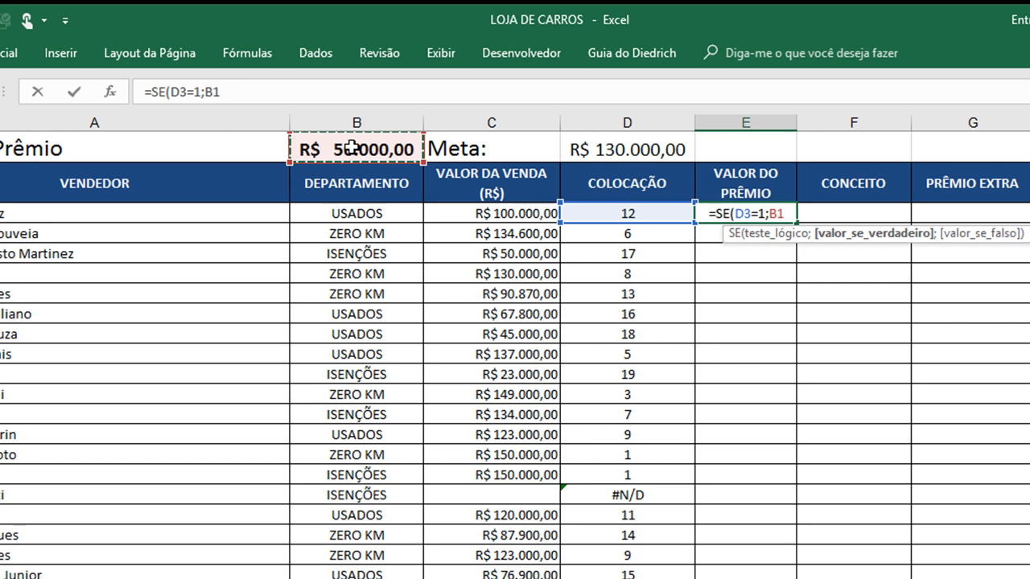
key(F4)
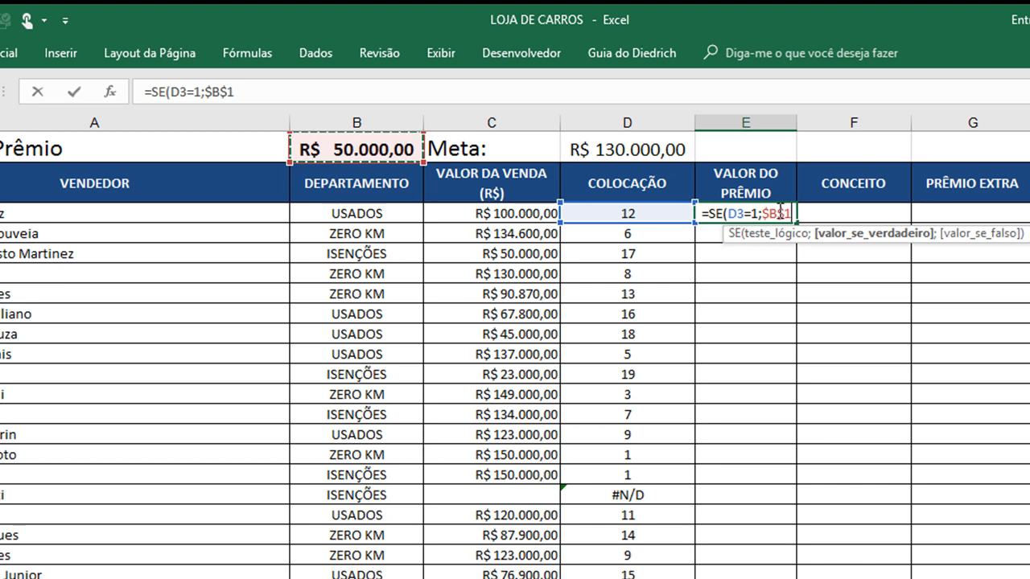
text(/)
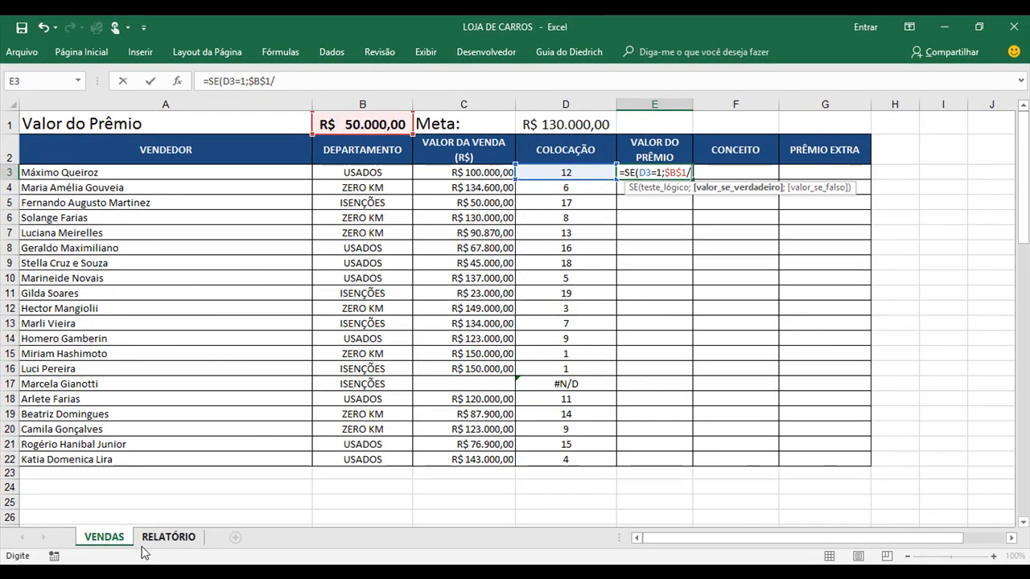
click(166, 539)
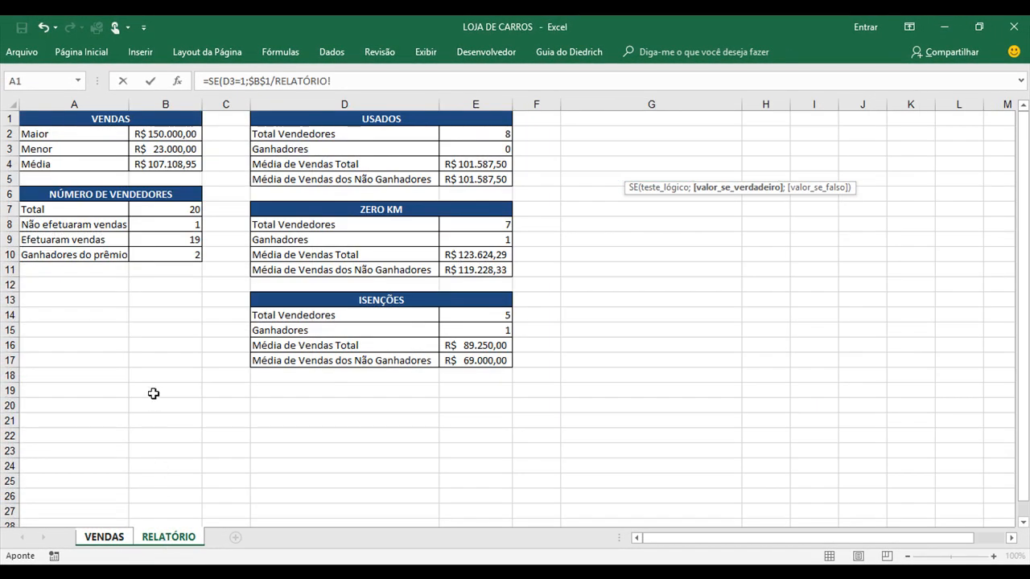
click(166, 264)
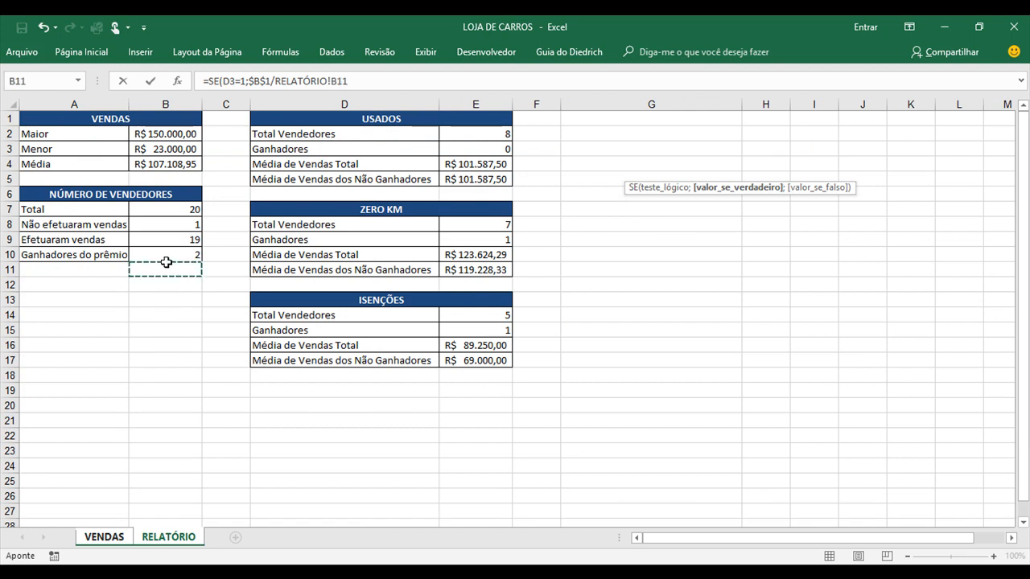
click(177, 256)
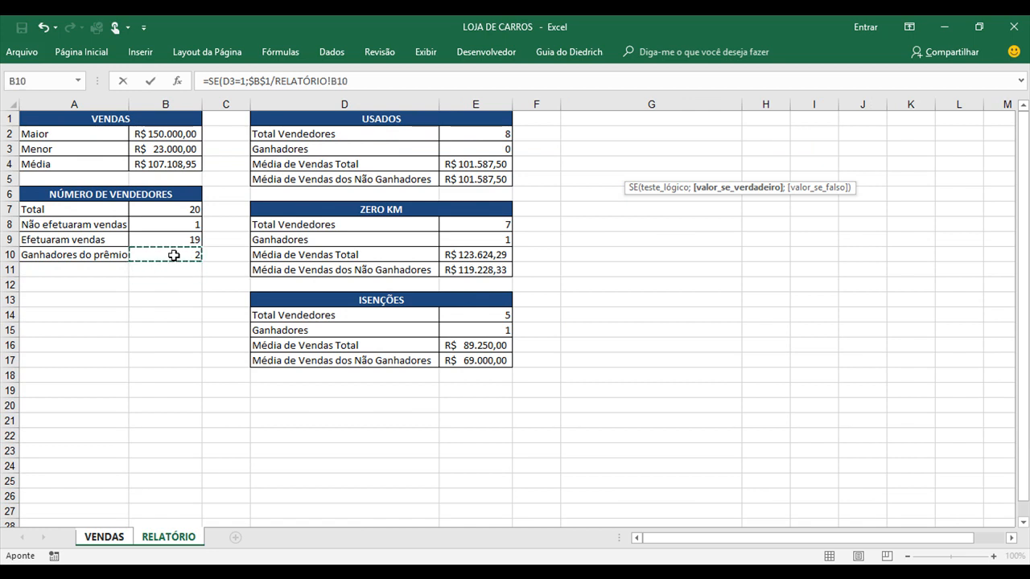
key(F4)
text(;)
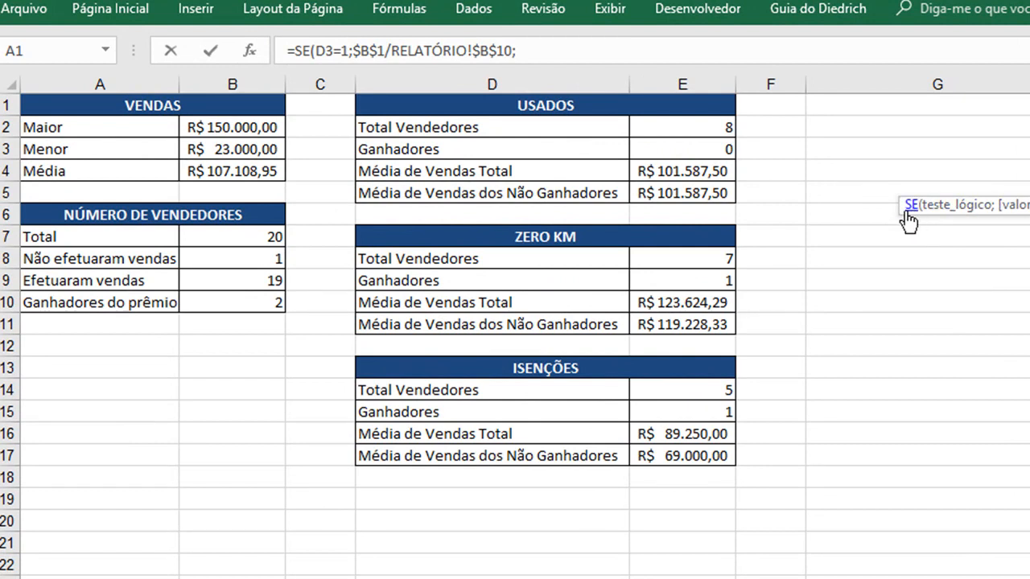
drag(901, 209, 283, 78)
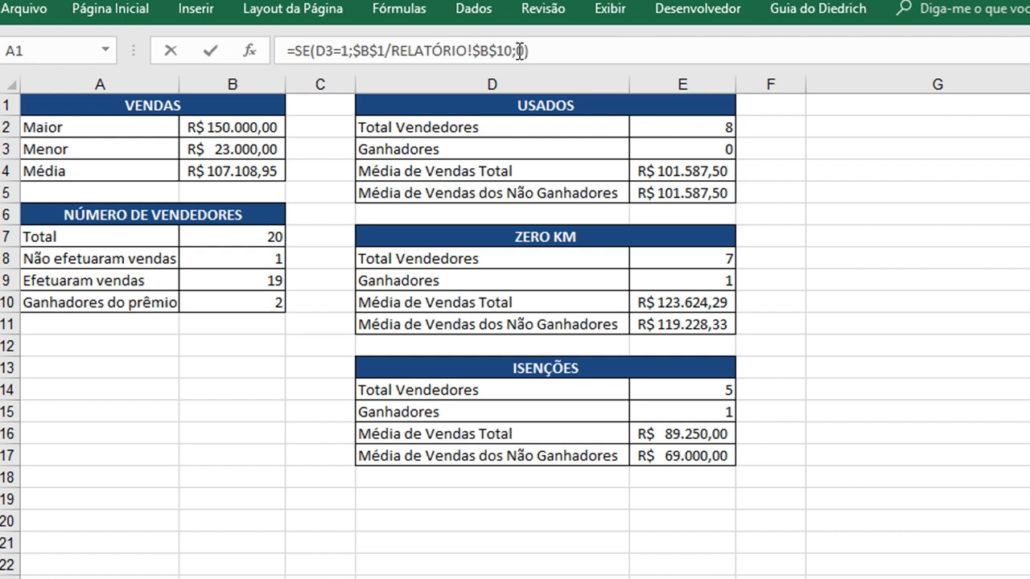
key(Return)
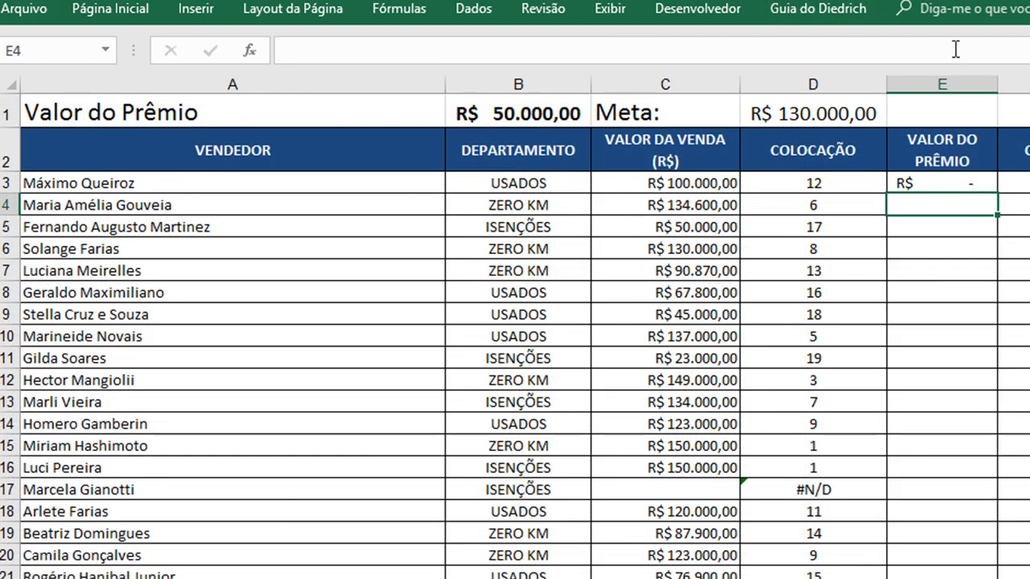
Fill the E3 prize formula down the VALOR DO PRÊMIO column through E22.
click(942, 181)
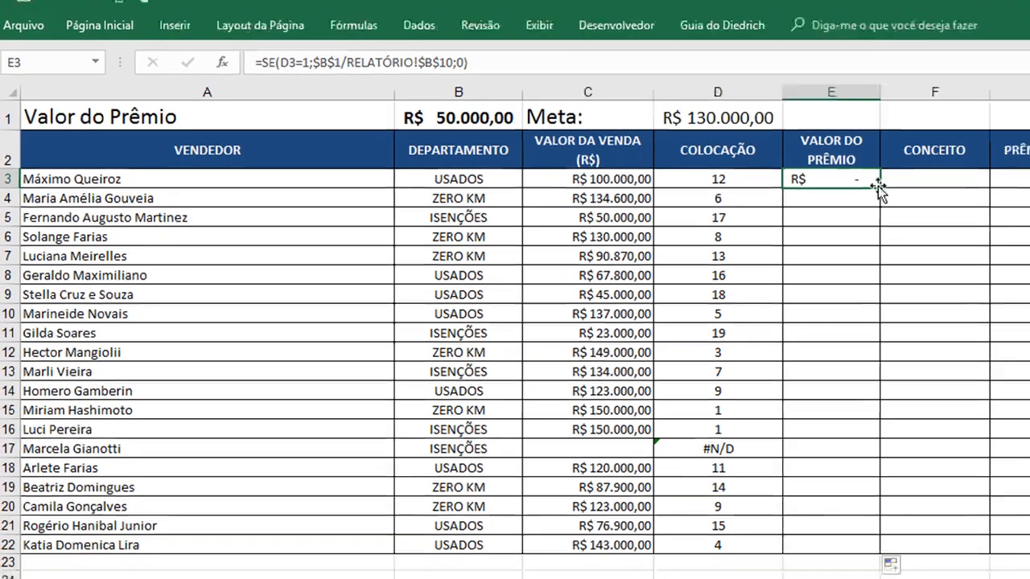
double_click(997, 193)
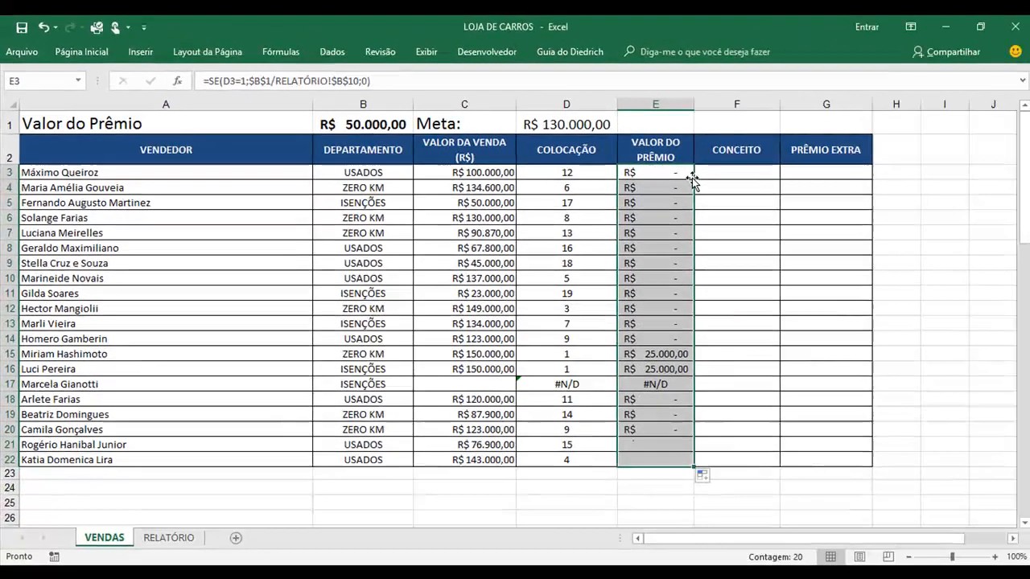
click(674, 354)
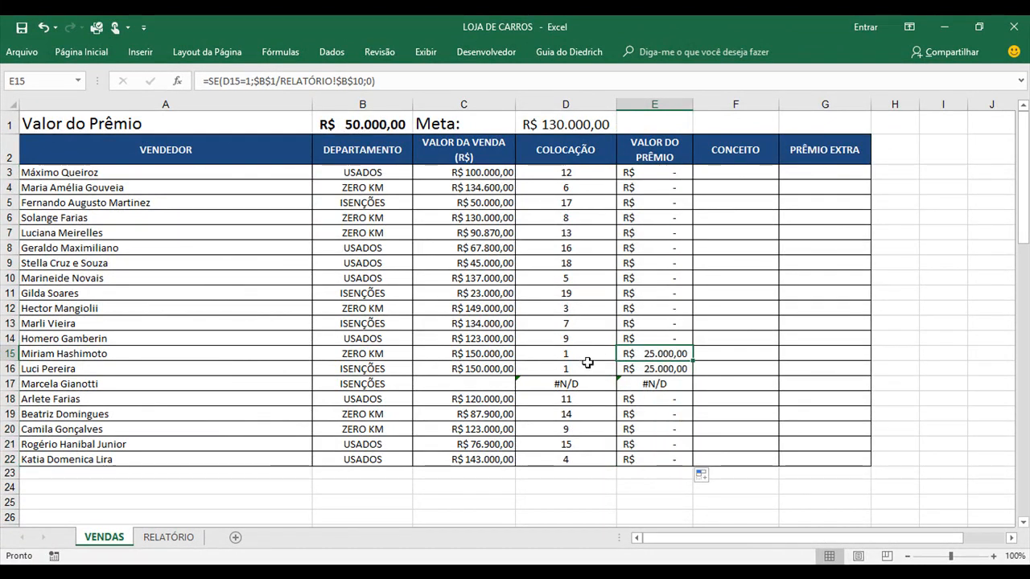
Check the ranking formula in D4 and the Ganhadores do prêmio formula in B10 of the RELATÓRIO sheet.
click(570, 185)
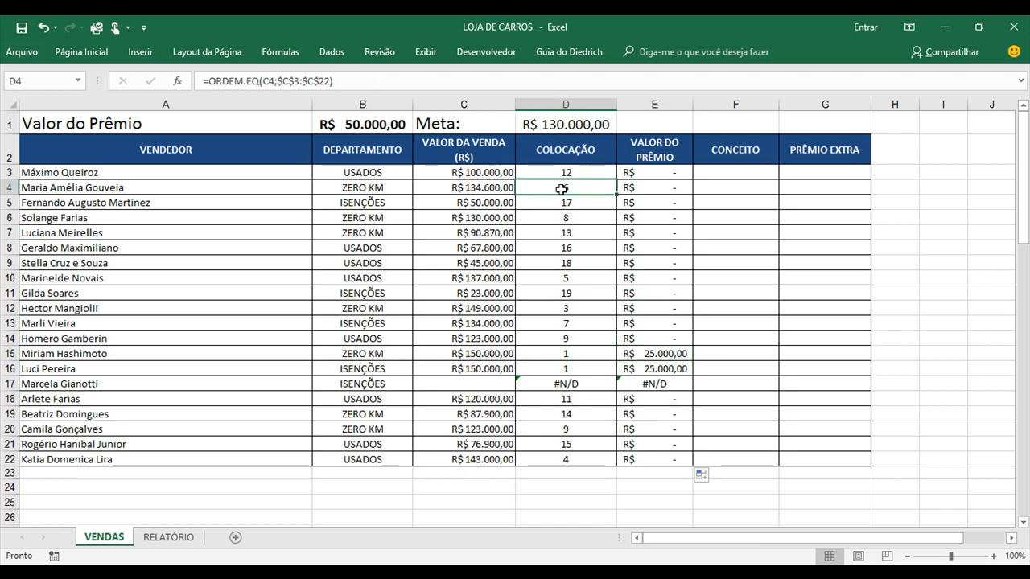
click(159, 539)
click(165, 254)
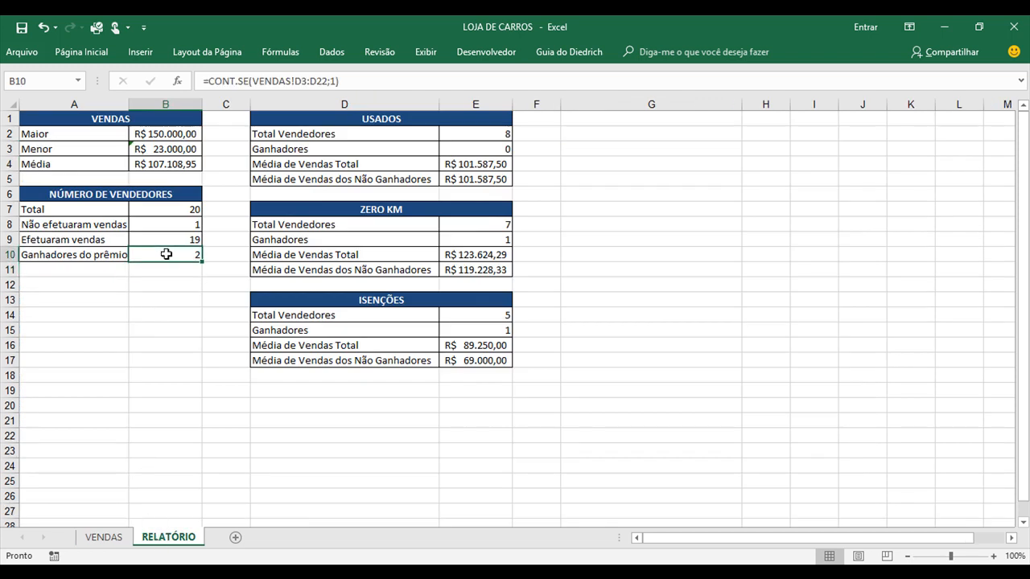
click(106, 537)
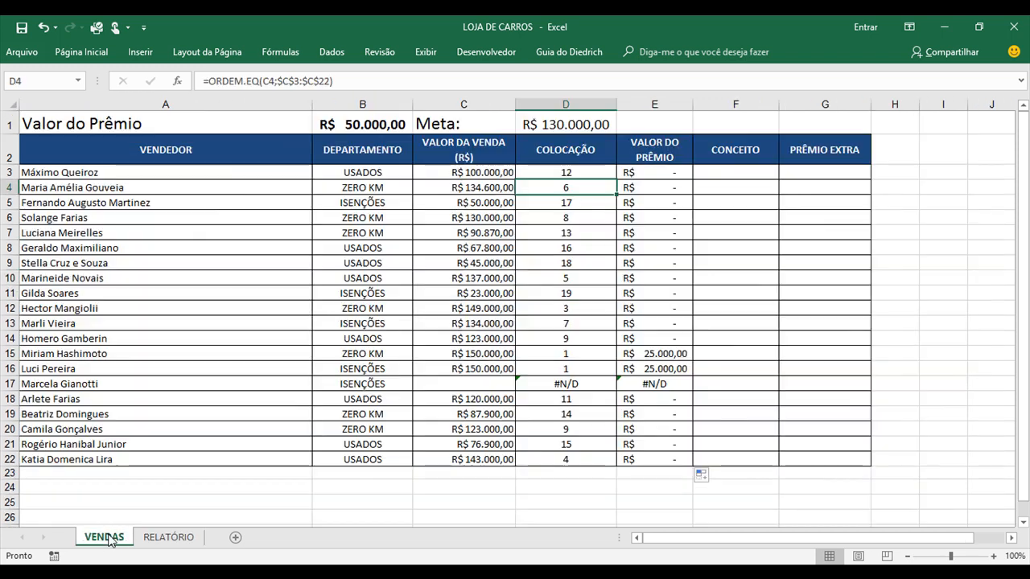
Inspect the $B$1 reference in the E3 prize formula on the VENDAS sheet.
click(650, 173)
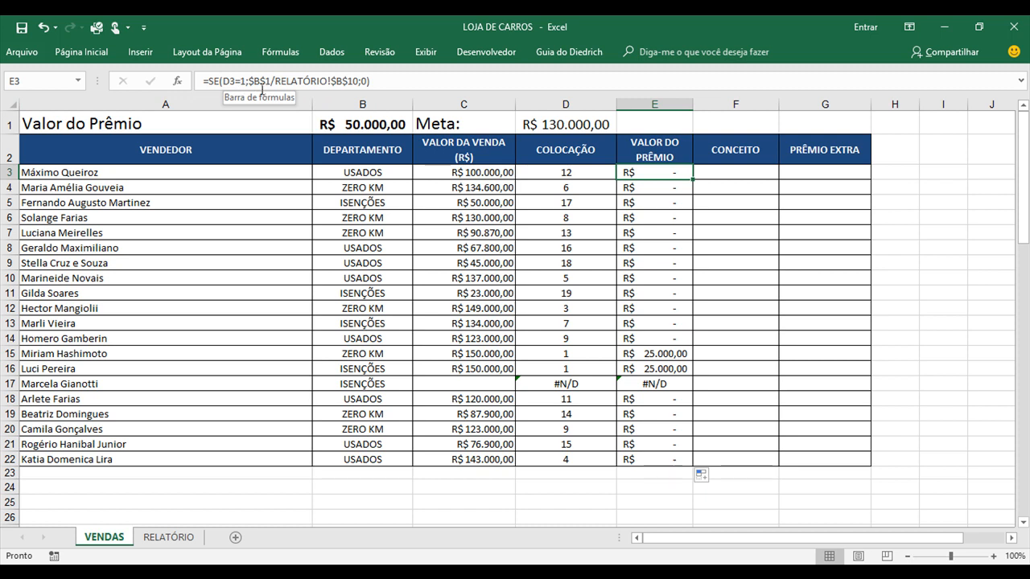
drag(249, 80, 272, 80)
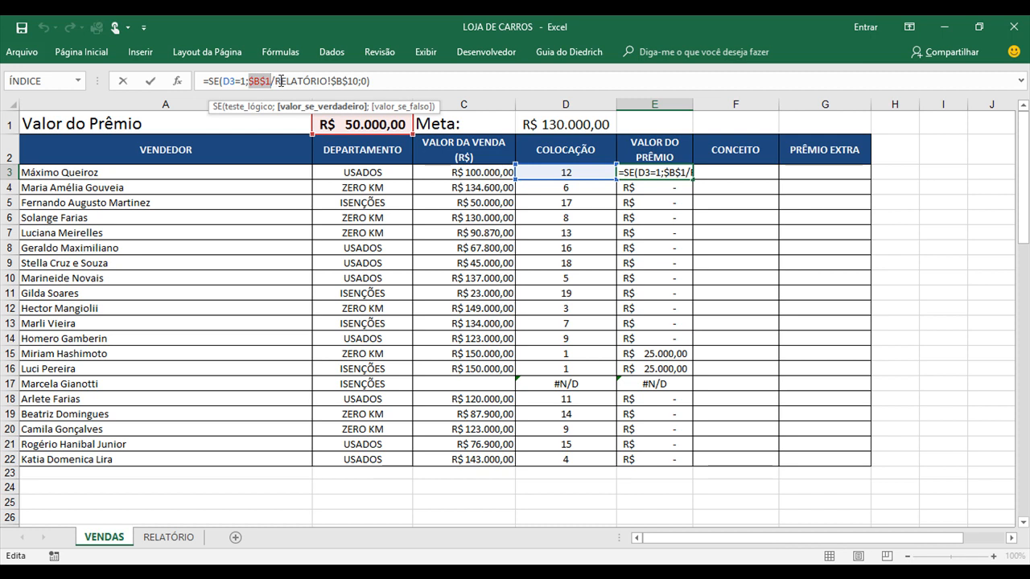
key(Return)
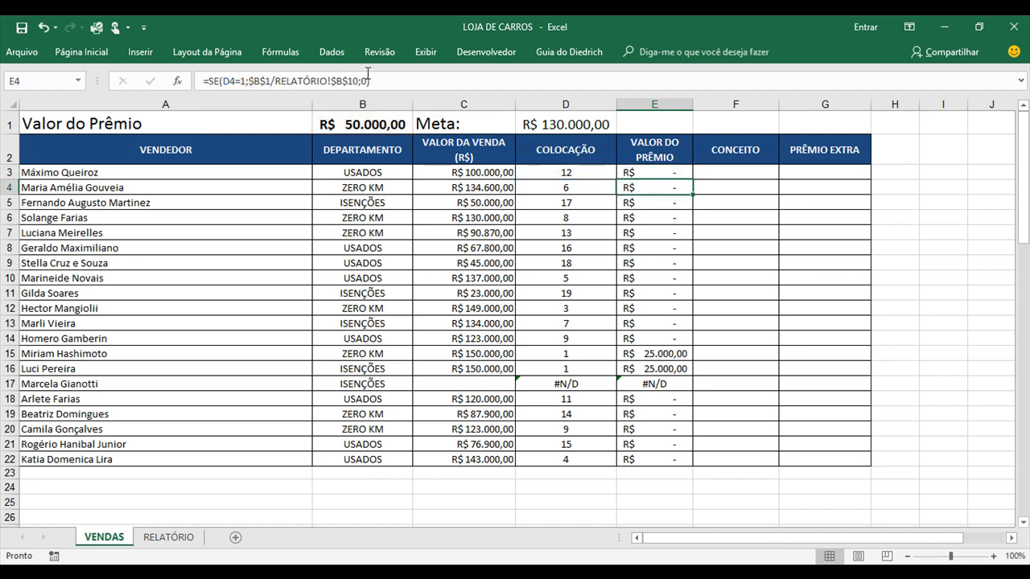
Overwrite the ranking in D3 with 1 to test how the prize splits among first-place sellers.
click(578, 173)
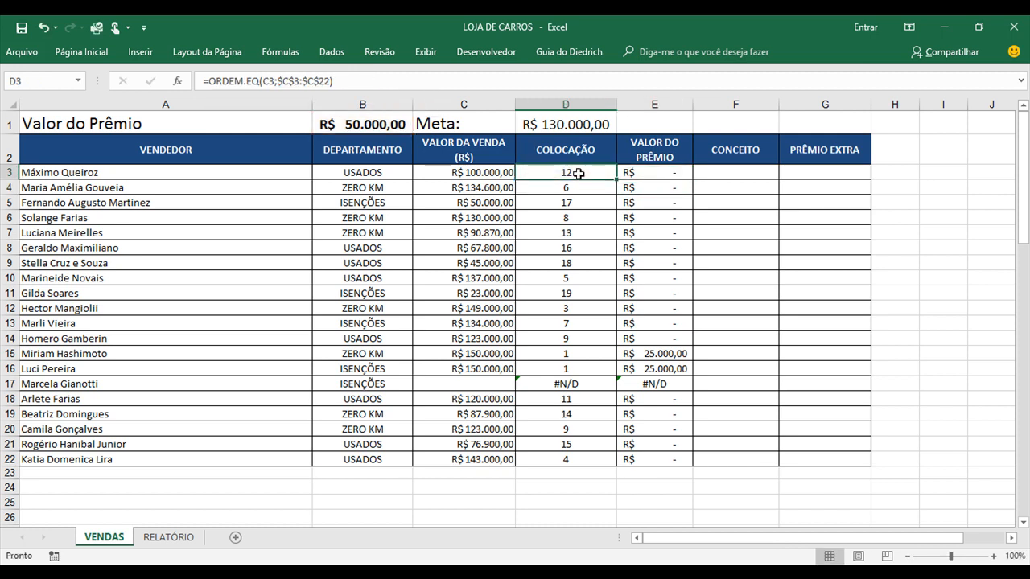
text(1)
key(ctrl+Return)
key(Return)
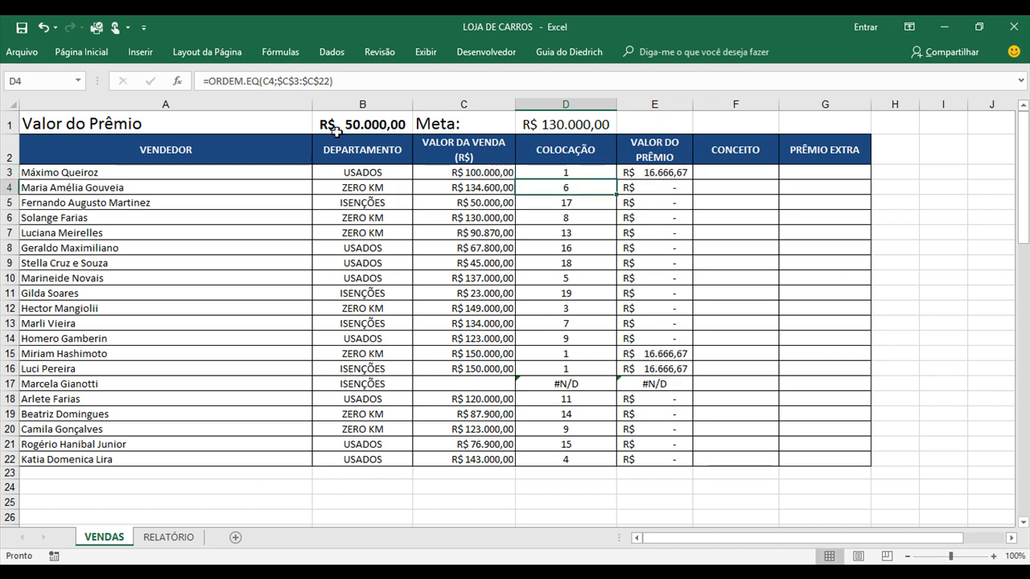
Check the Ganhadores do prêmio formula in B10 of RELATÓRIO and undo the test value in D3 of VENDAS.
click(165, 537)
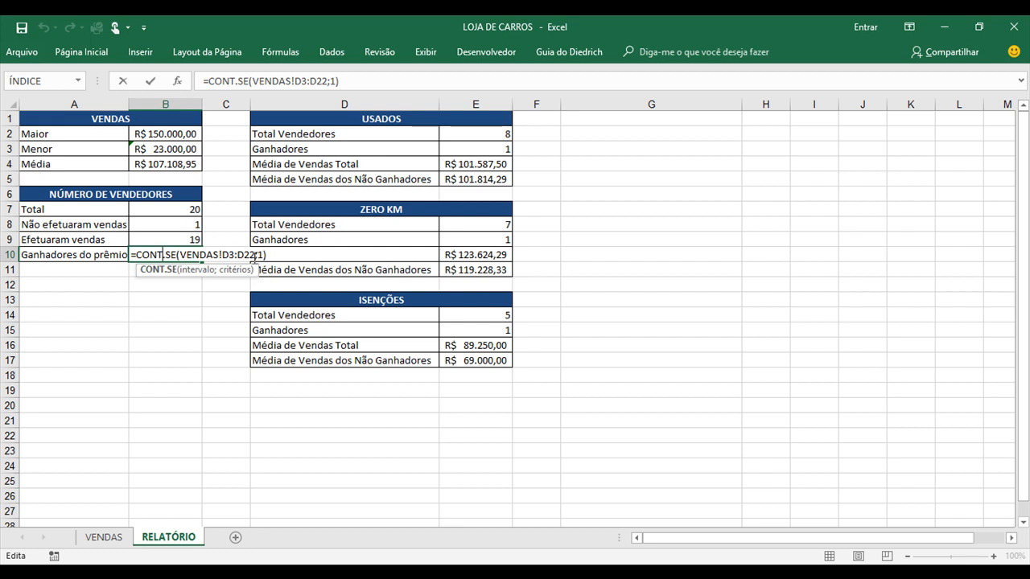
key(Return)
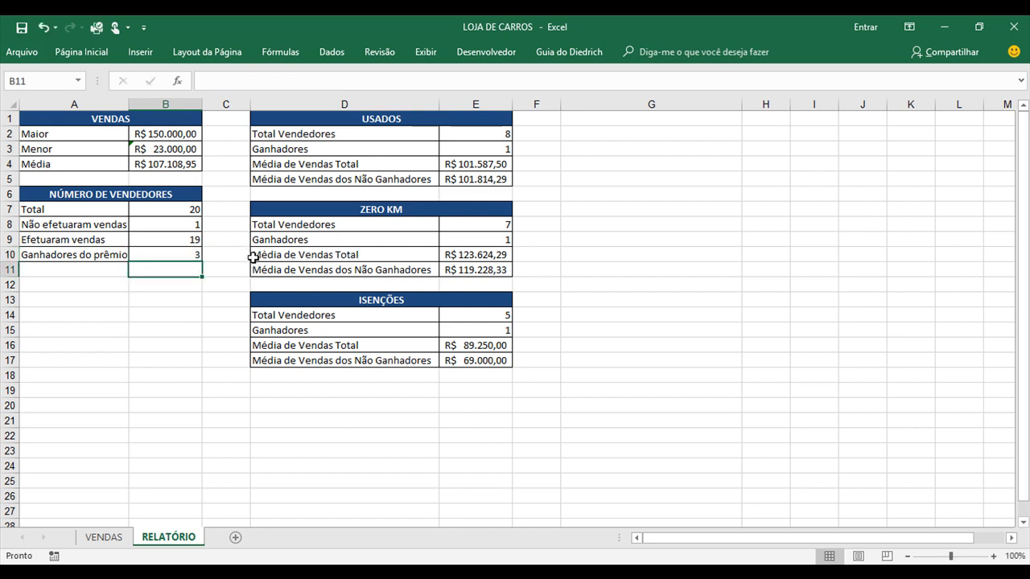
click(104, 537)
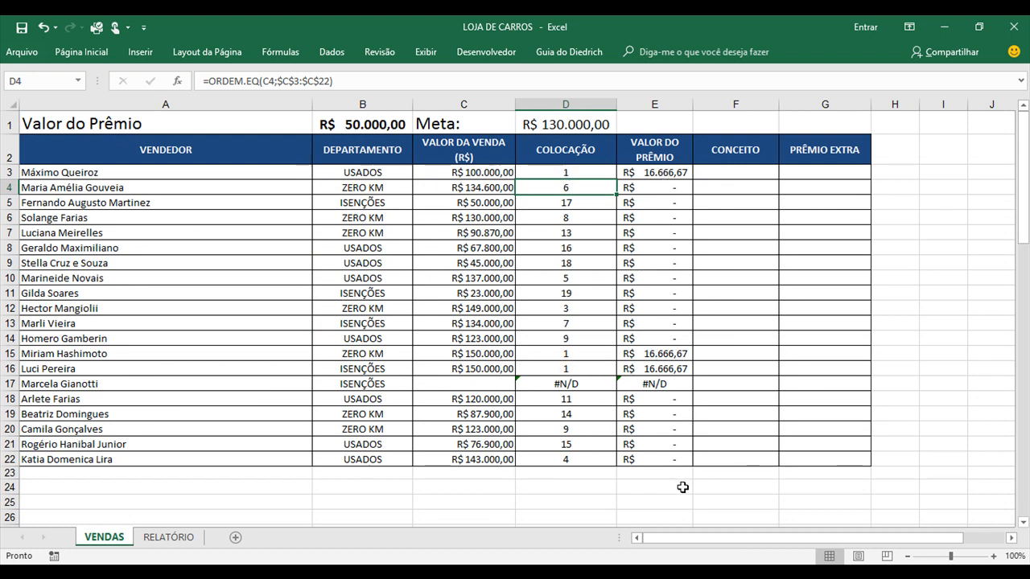
key(ctrl+Page_Down)
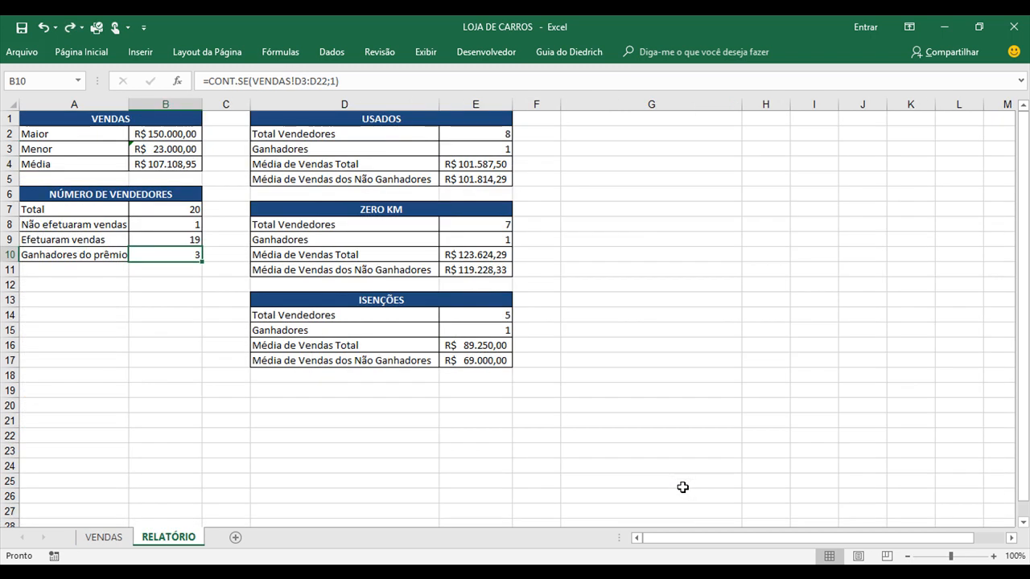
key(ctrl+Page_Up)
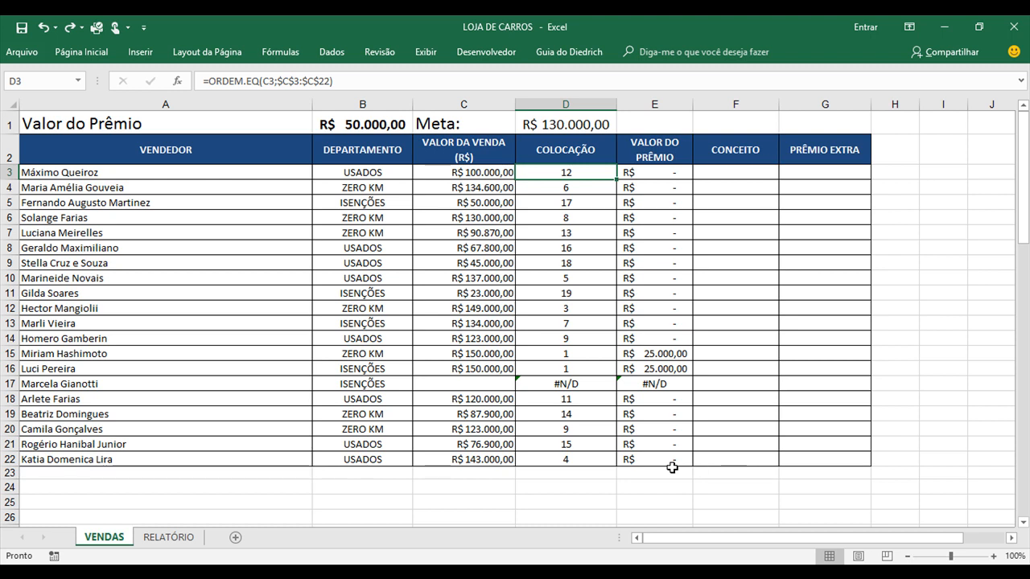
Enter the heading CONCEITO in K1, in the empty area beside the VENDAS table.
click(738, 174)
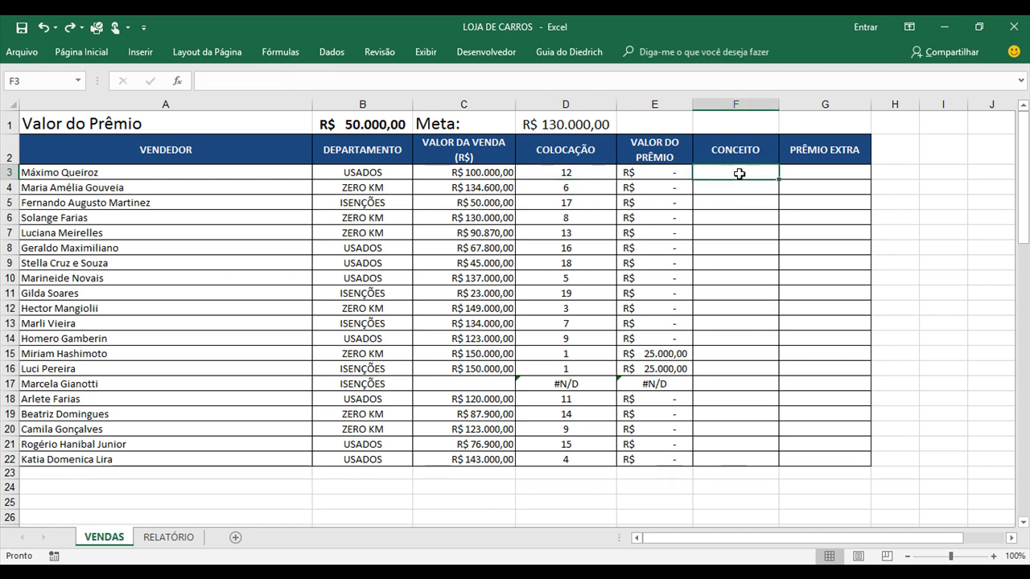
click(1011, 538)
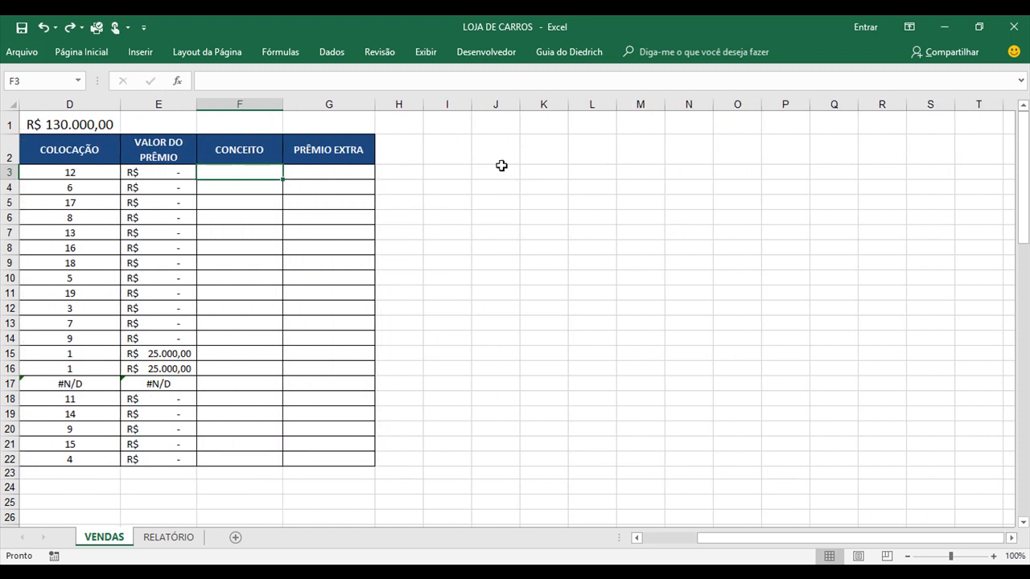
click(501, 162)
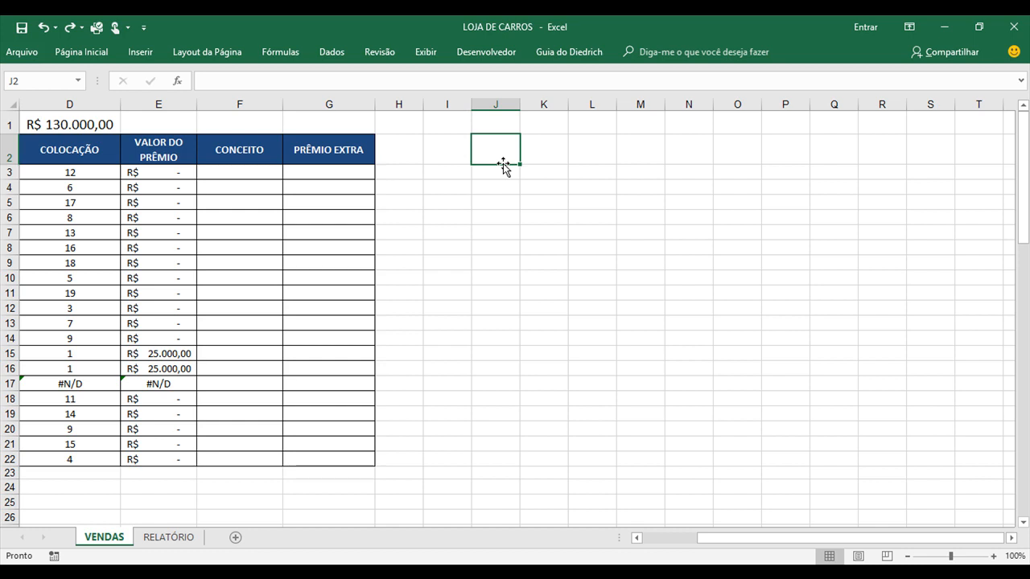
click(545, 128)
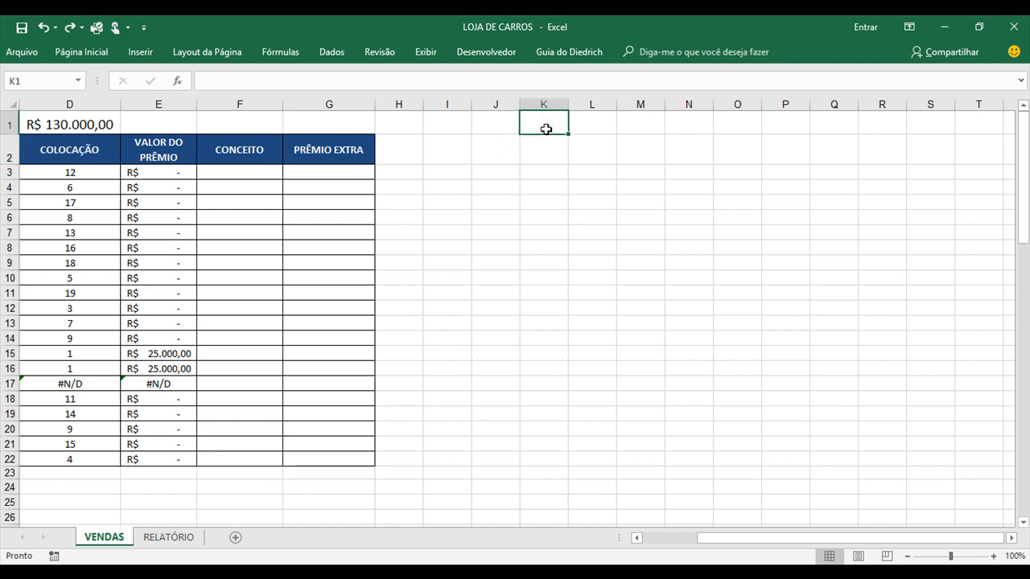
text(CONCEITO)
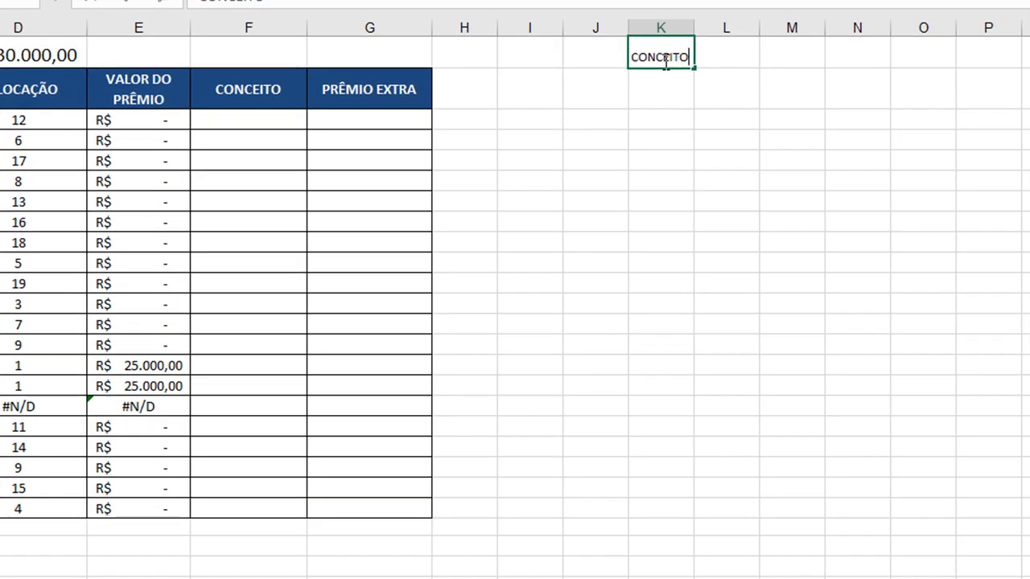
key(Return)
List EXCELENTE, ÓTIMO, BOM and PODE MELHORAR in K2 to K5 and widen column K to fit them.
text(EX)
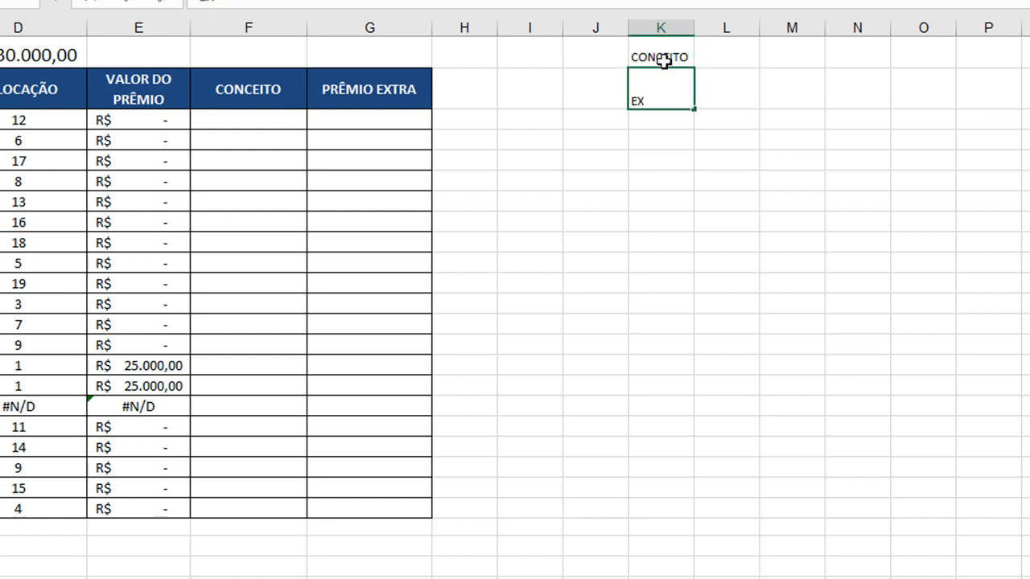
text(CELENTE)
key(Return)
text(ÓTIMO)
key(Return)
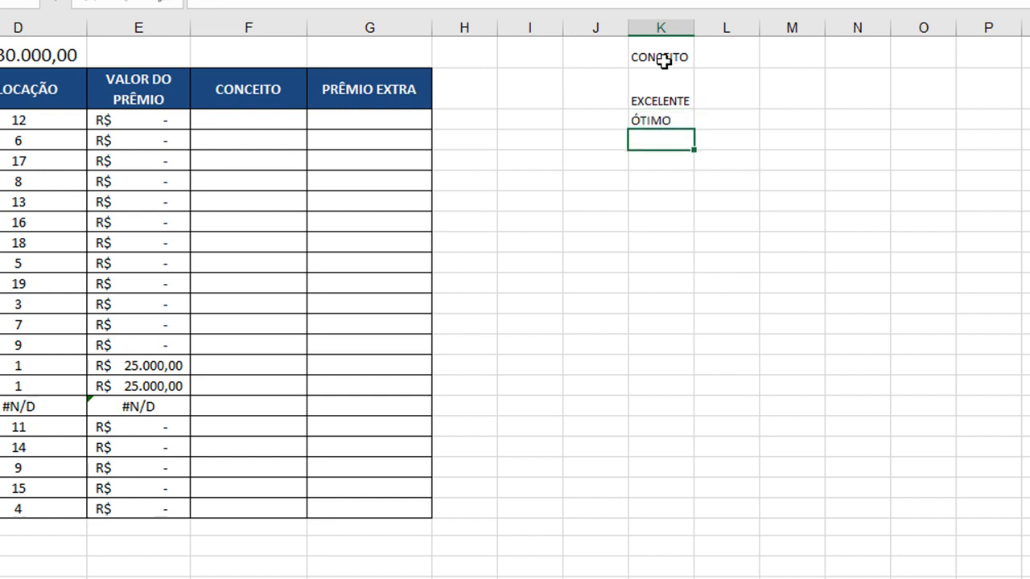
text(BOM)
key(Return)
text(PODE MELHORAR)
key(Return)
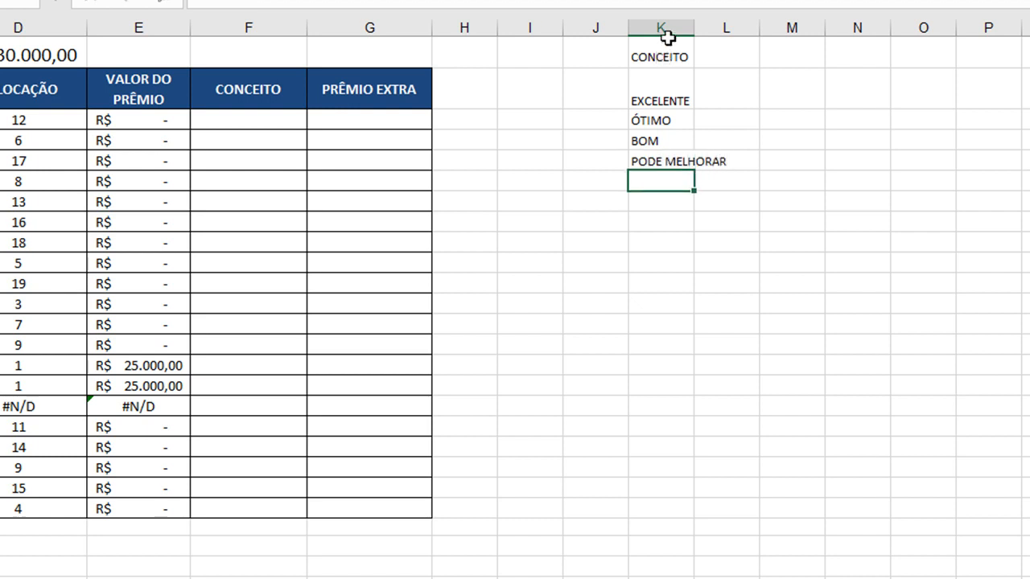
drag(694, 32, 731, 32)
Enter the heading CONDIÇÃO in L1, beside the CONCEITO heading.
click(784, 43)
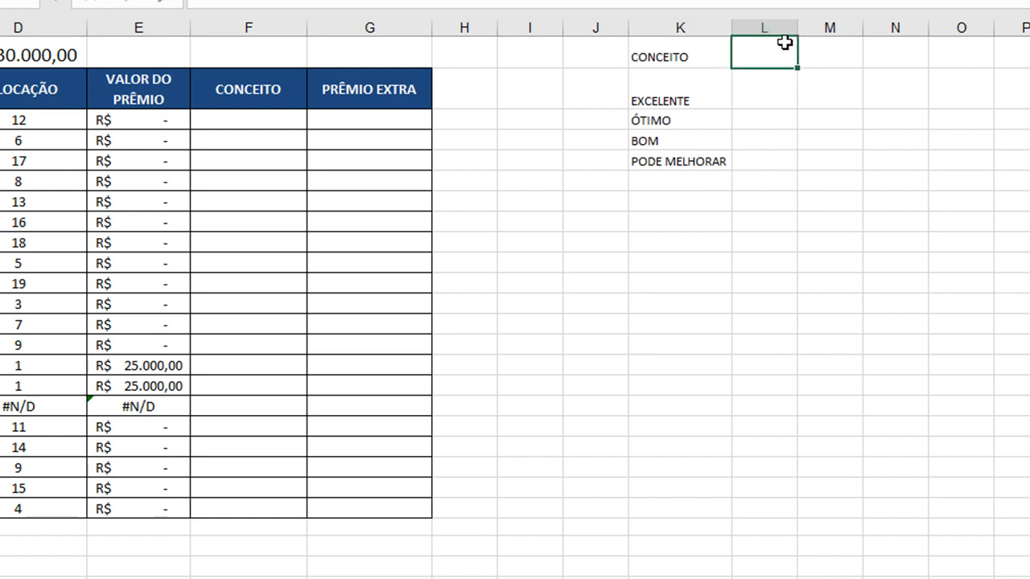
text(CONDIÇÕ)
text(ES)
key(BackSpace)
key(BackSpace)
text(ÃO)
key(Return)
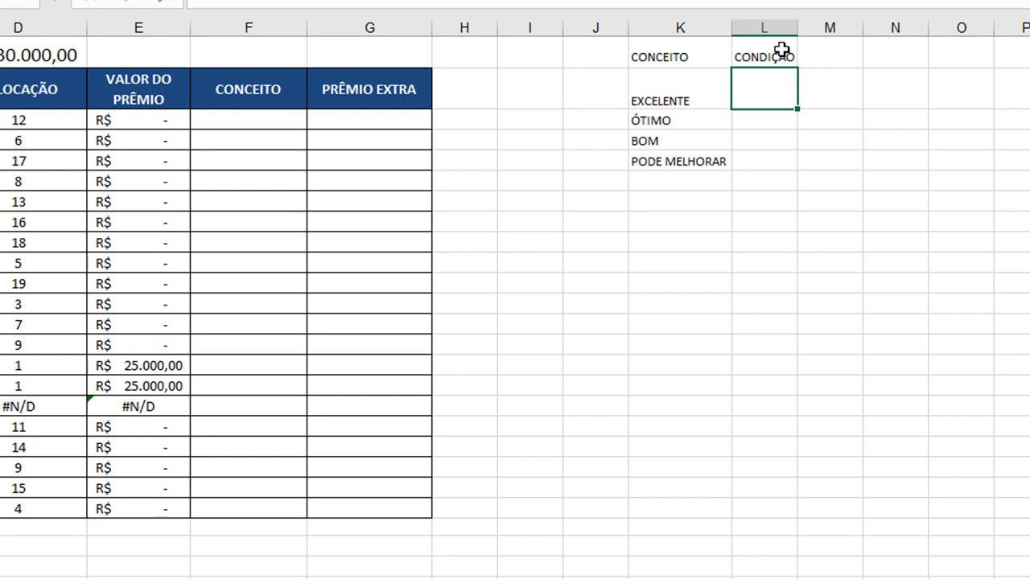
Enter the EXCELENTE condition "Colocação igual a 1" in L2.
text(Colocação igual a )
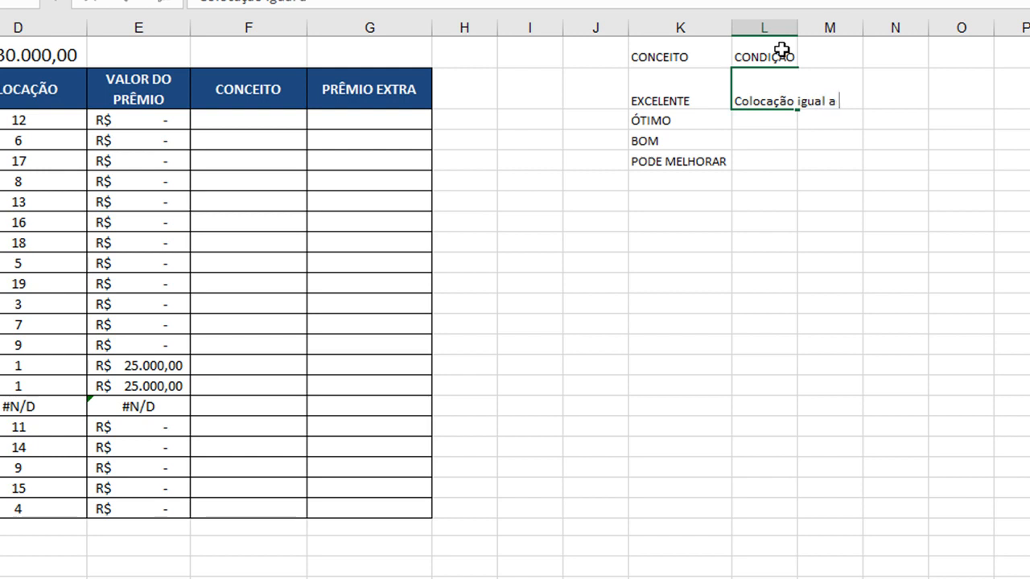
text(1)
key(Return)
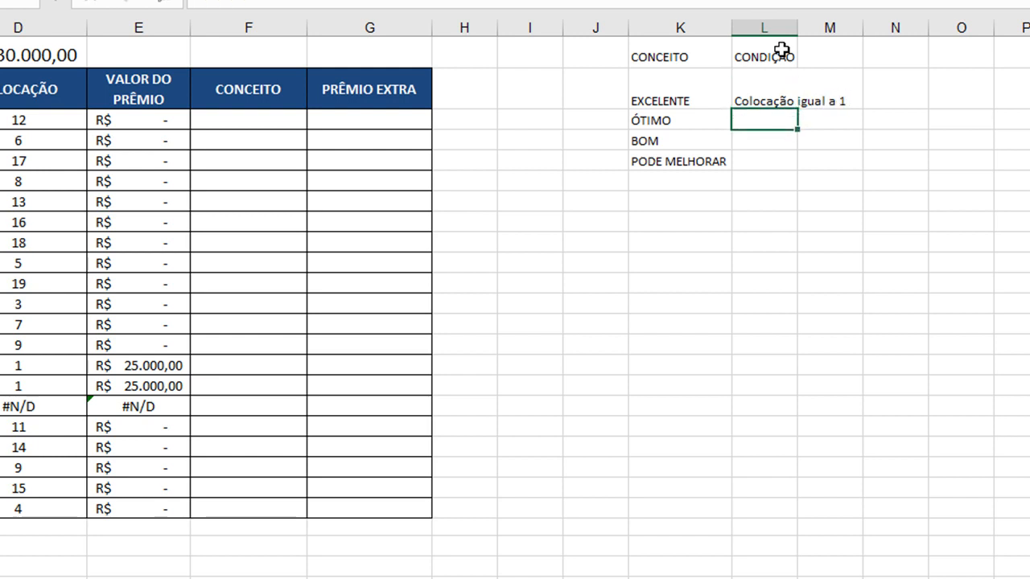
Insert "do vendedor" after "Colocação" in the L2 condition and fit column L to its text.
key(Up)
key(F2)
key(Left)
key(Left)
key(Left)
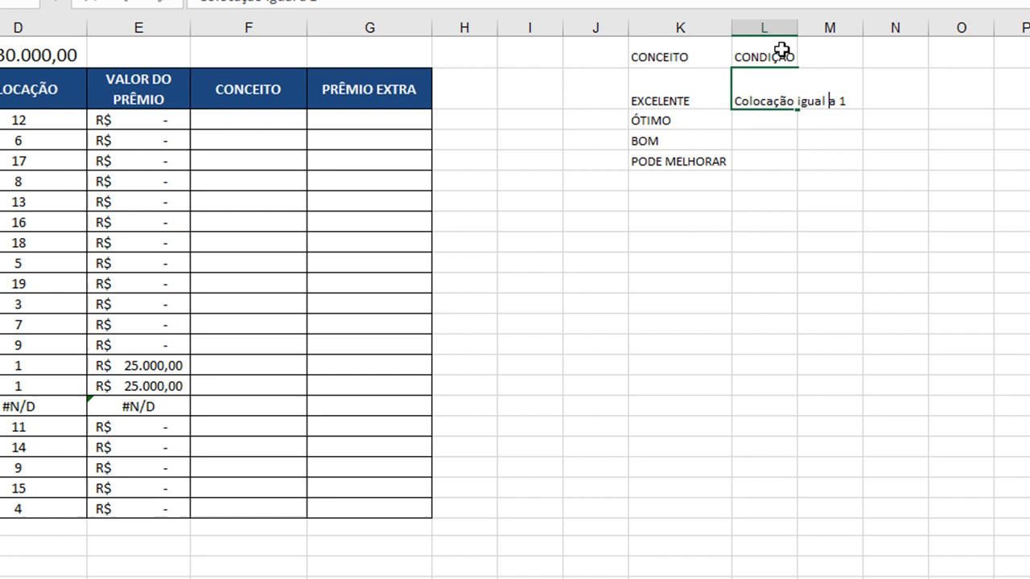
text(do vendedor)
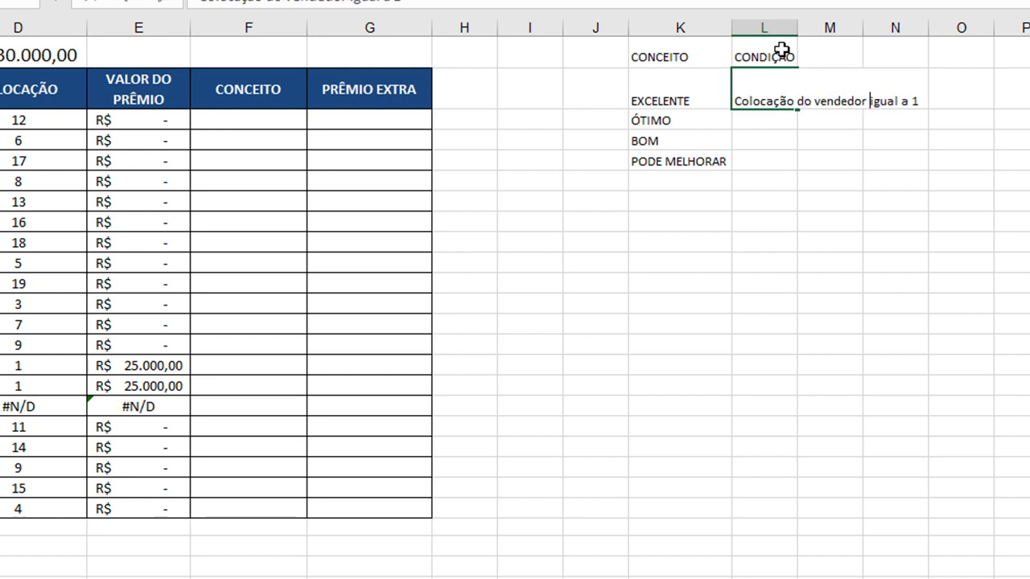
key(Return)
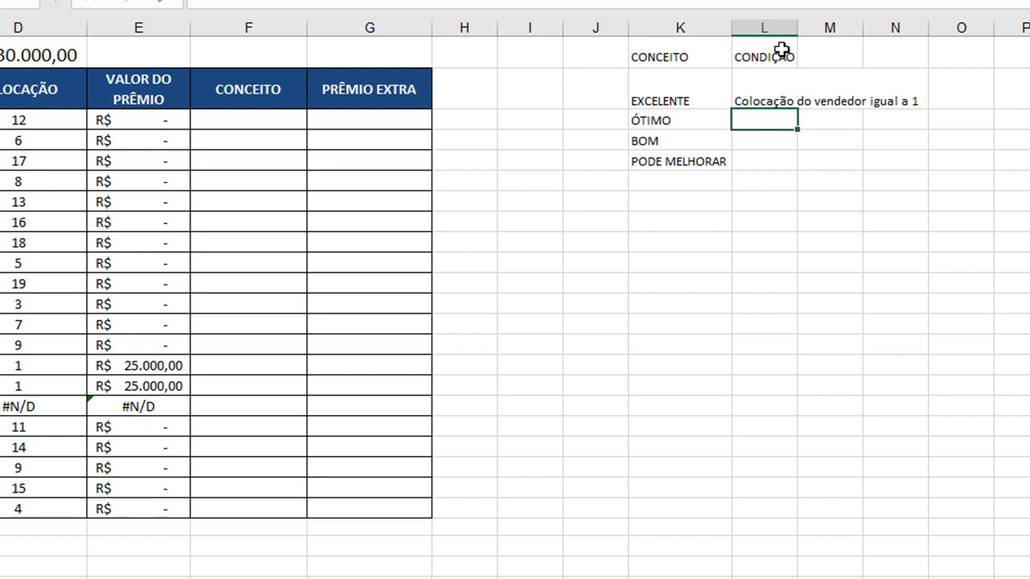
double_click(798, 26)
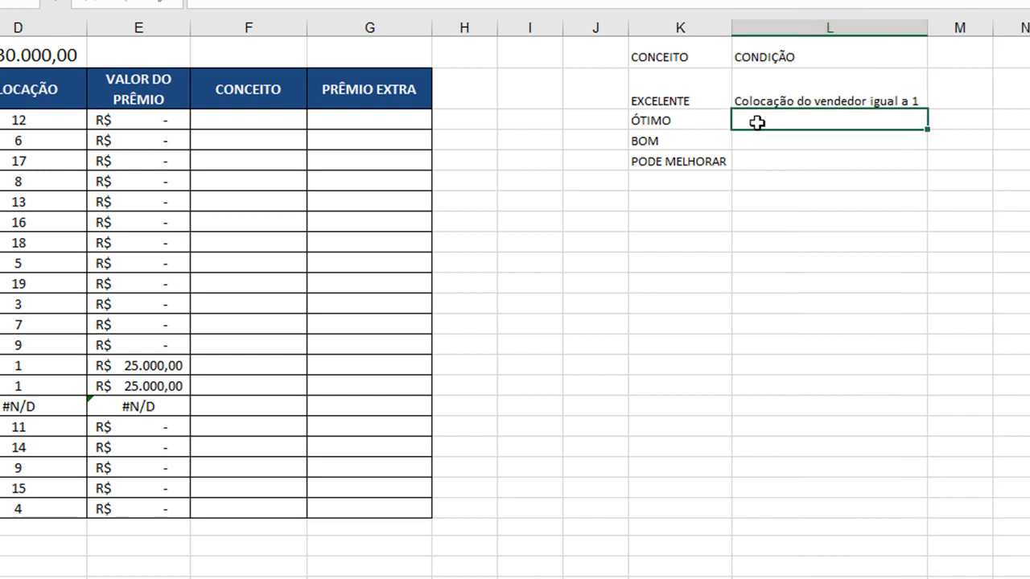
Enter the ÓTIMO condition "Valor das vendas do vendedor maior do que a meta" in L3 and fit column L to it.
text(Valor das vendas do ven)
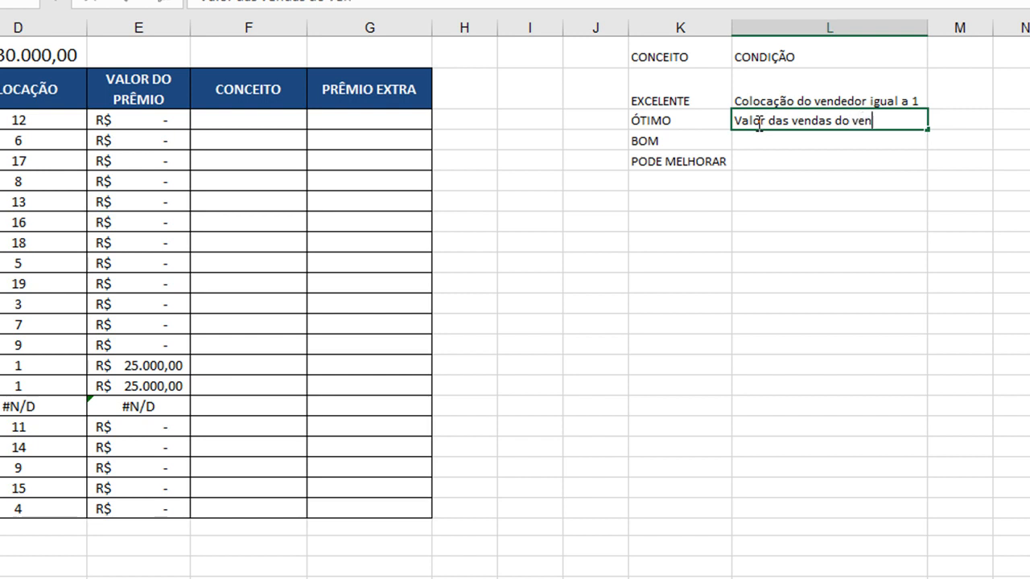
text(dedor maior)
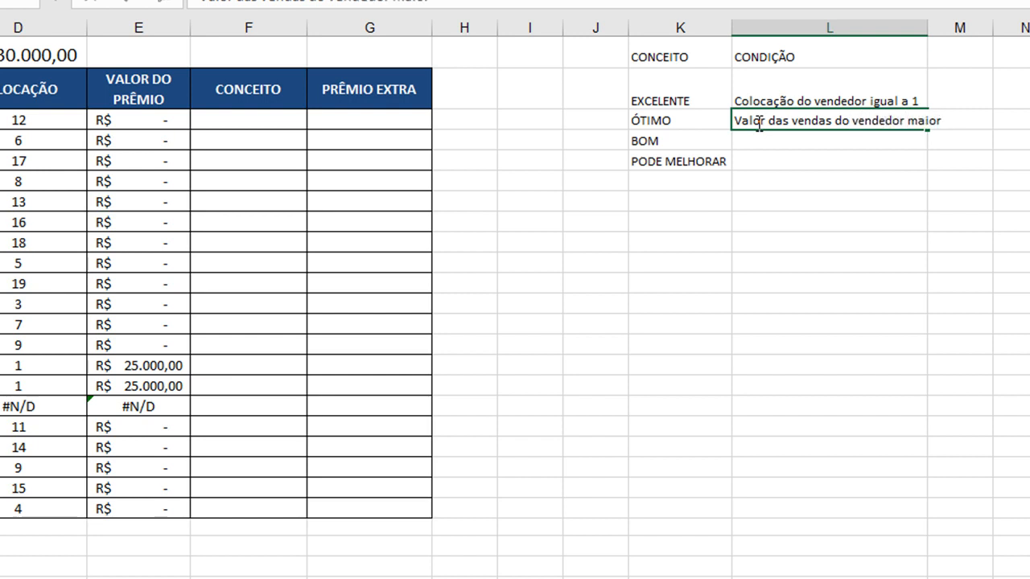
text( do que a meta)
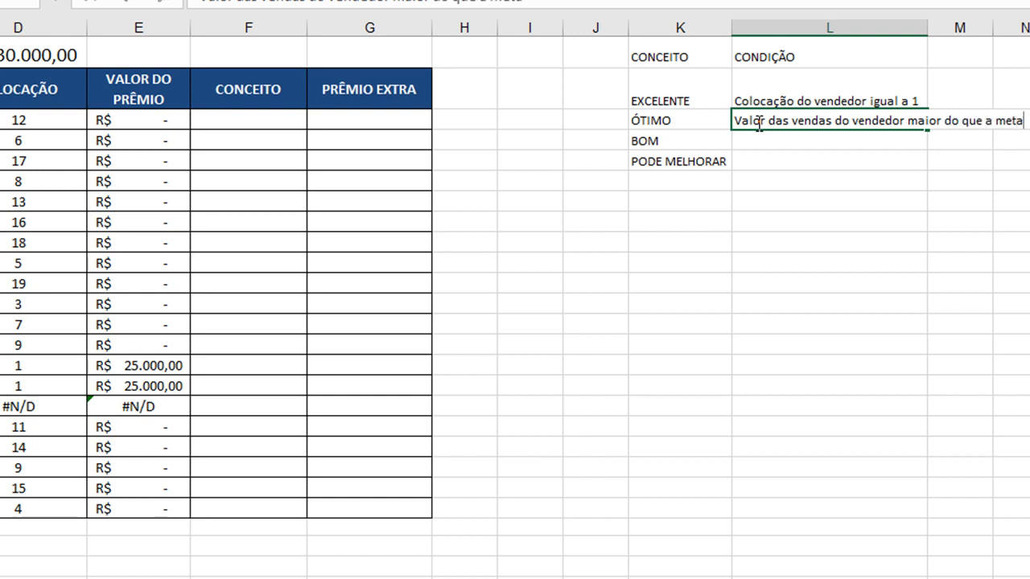
key(Return)
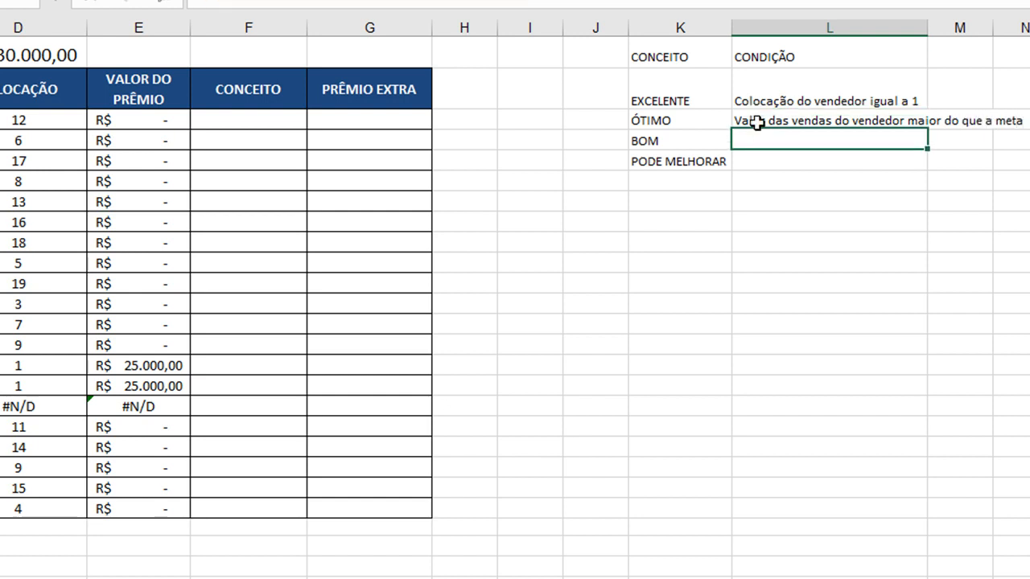
double_click(926, 27)
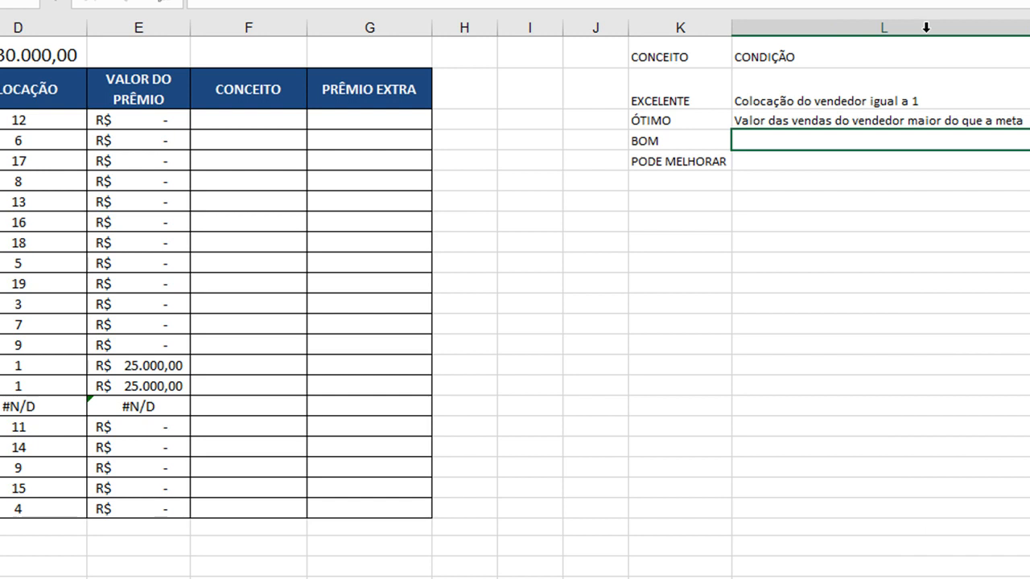
Enter the BOM condition "Valor das vendas do vendedor igual à meta" in L4.
text(Valor )
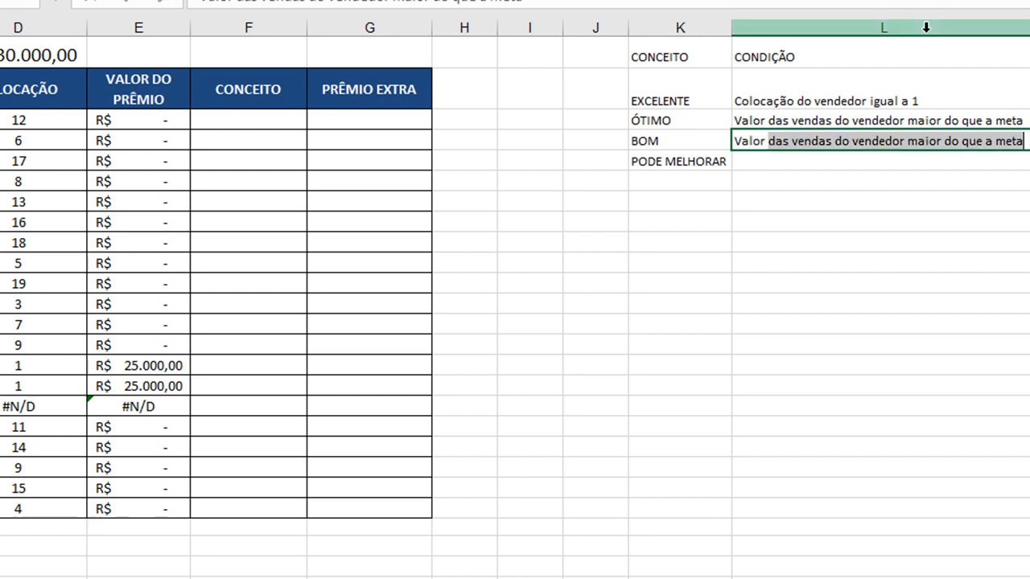
text(das cend)
key(BackSpace)
key(BackSpace)
key(BackSpace)
key(BackSpace)
text(vendas)
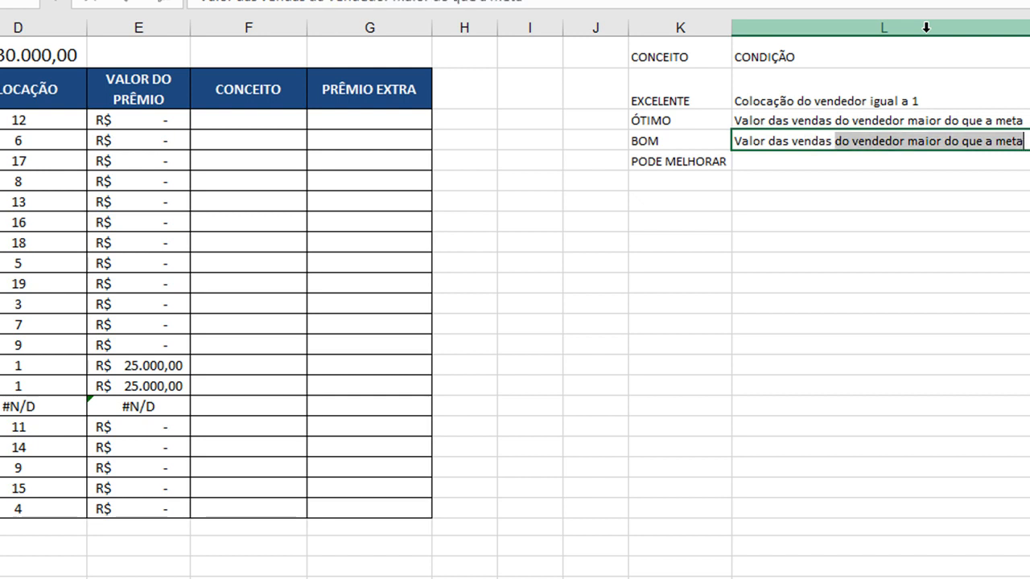
text( do vended)
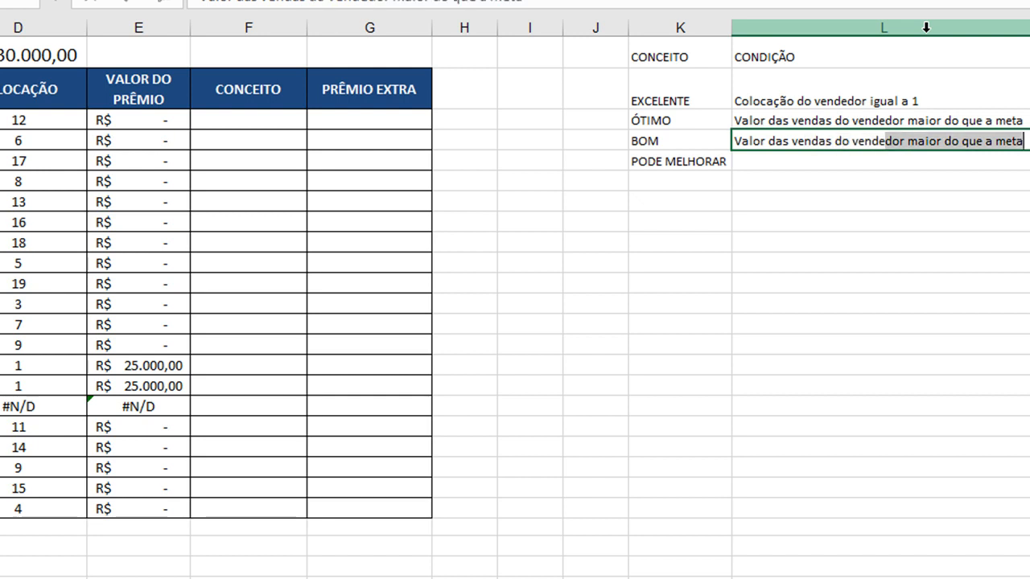
text(or )
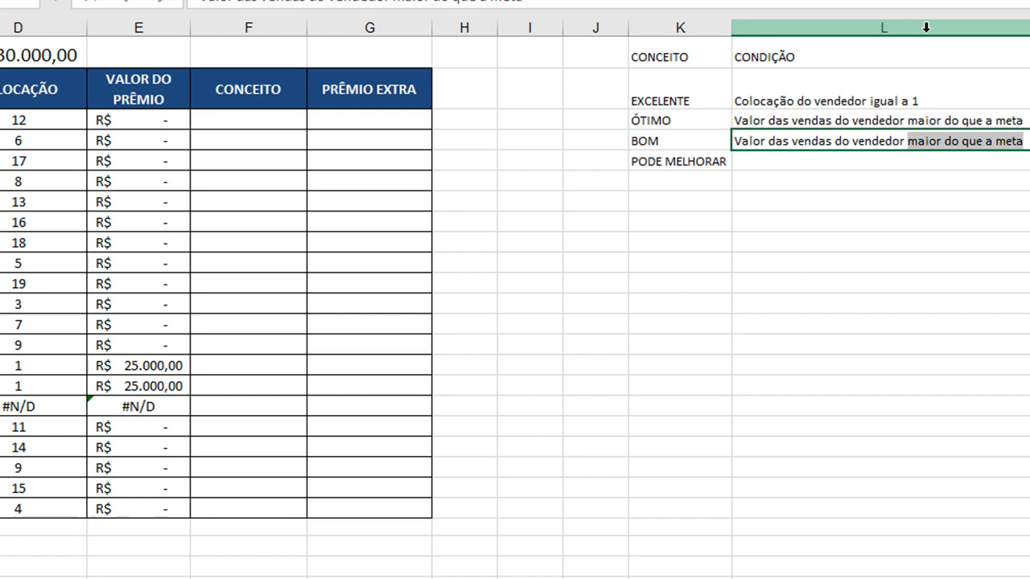
text(igual)
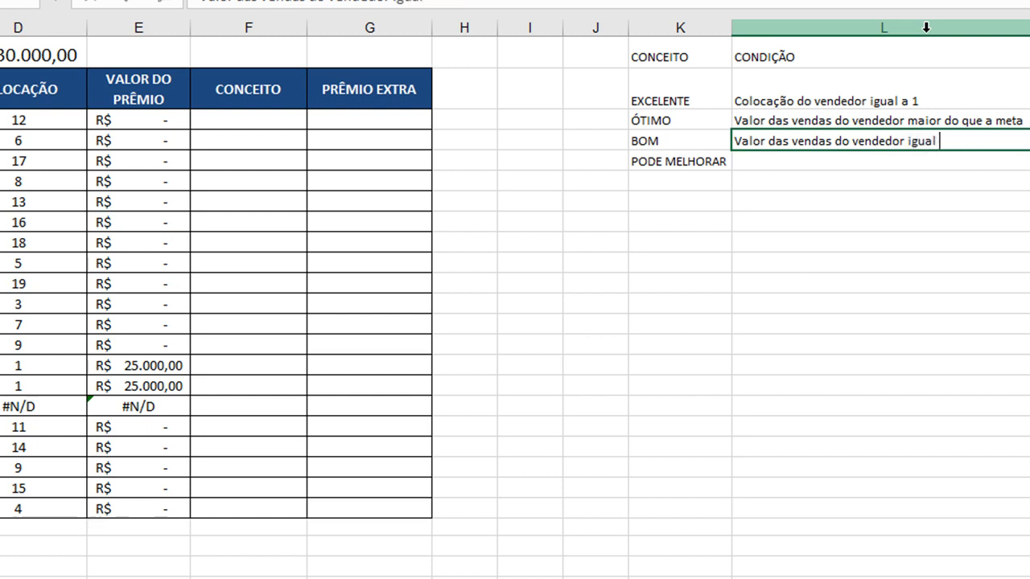
text( à meta)
key(Return)
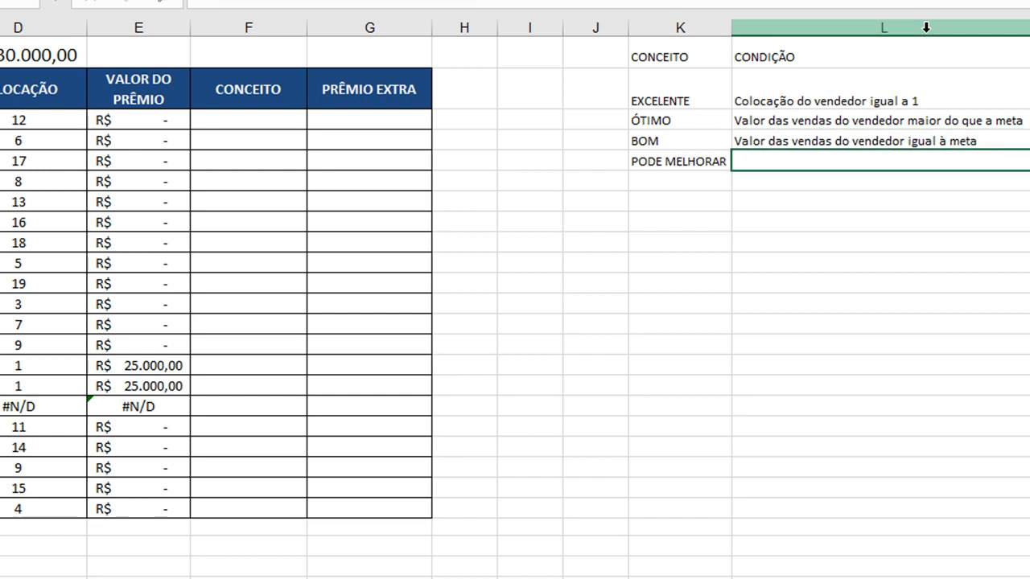
Enter the PODE MELHORAR condition "Nenhuma das condições anteriores" in L5.
text(Nenhuma das )
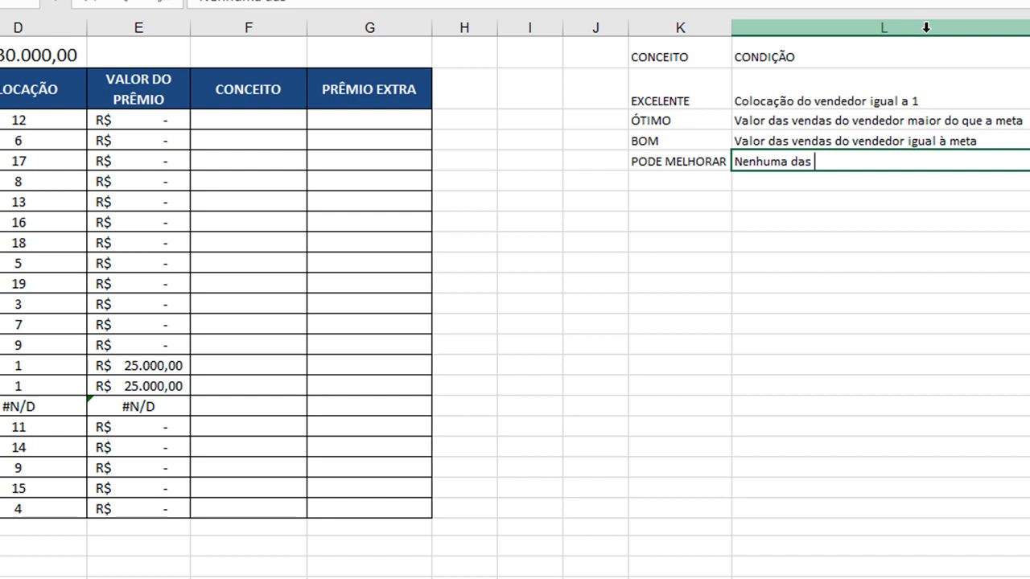
text(condições anteriores)
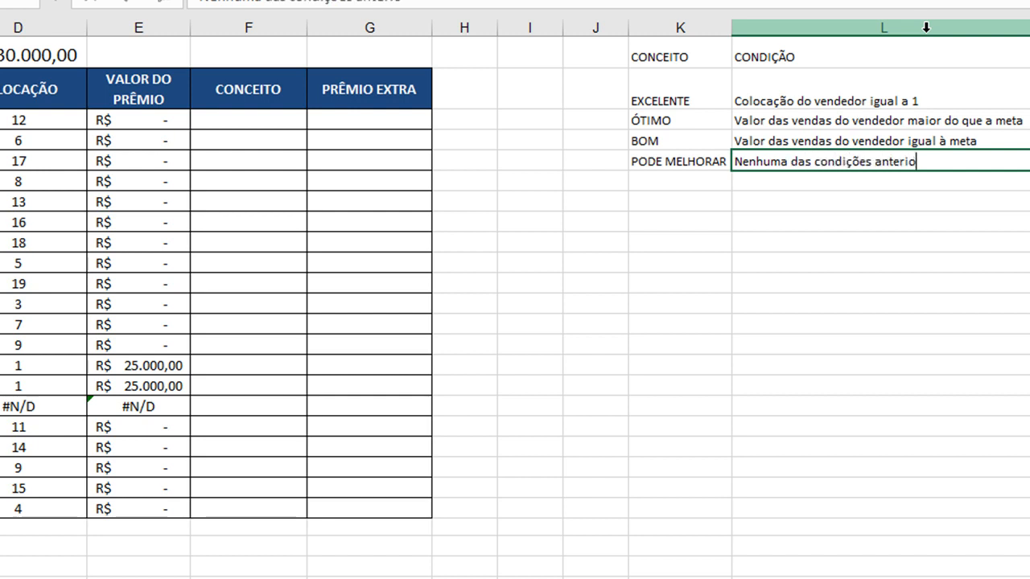
key(Return)
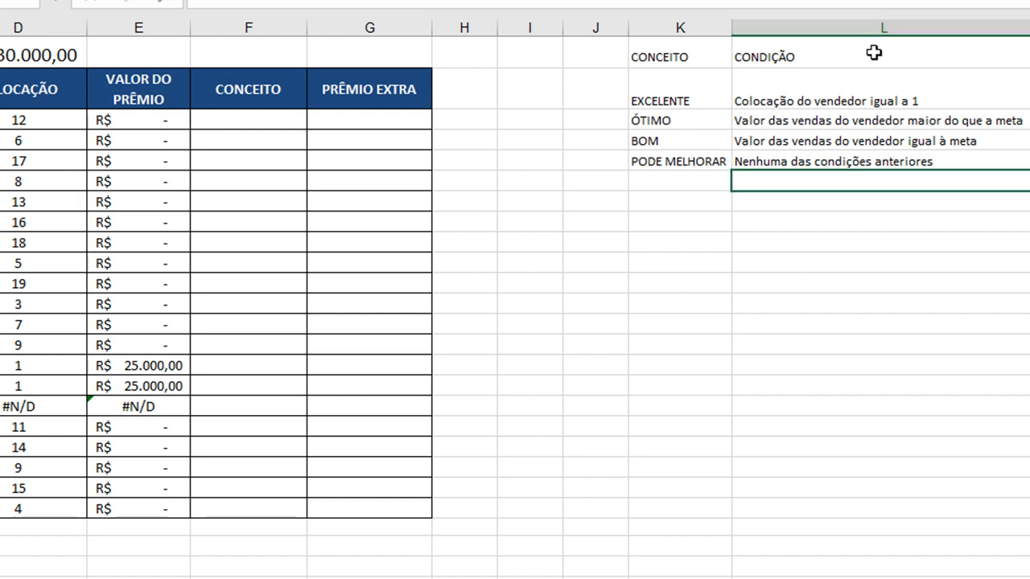
Review each CONCEITO condition in K1:L5 against the sellers' COLOCAÇÃO values and the Meta in D1.
click(686, 60)
drag(752, 68, 853, 157)
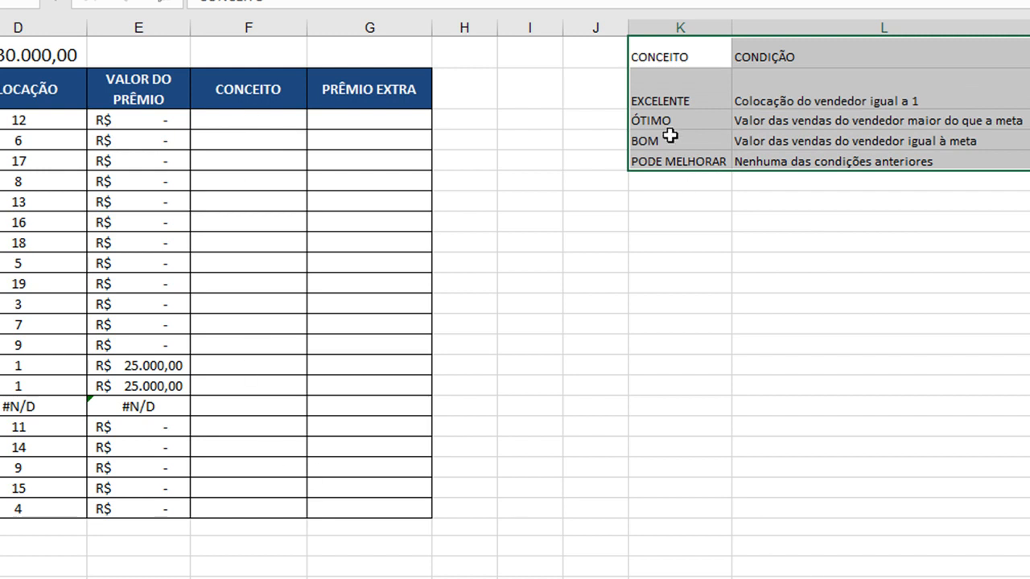
click(764, 98)
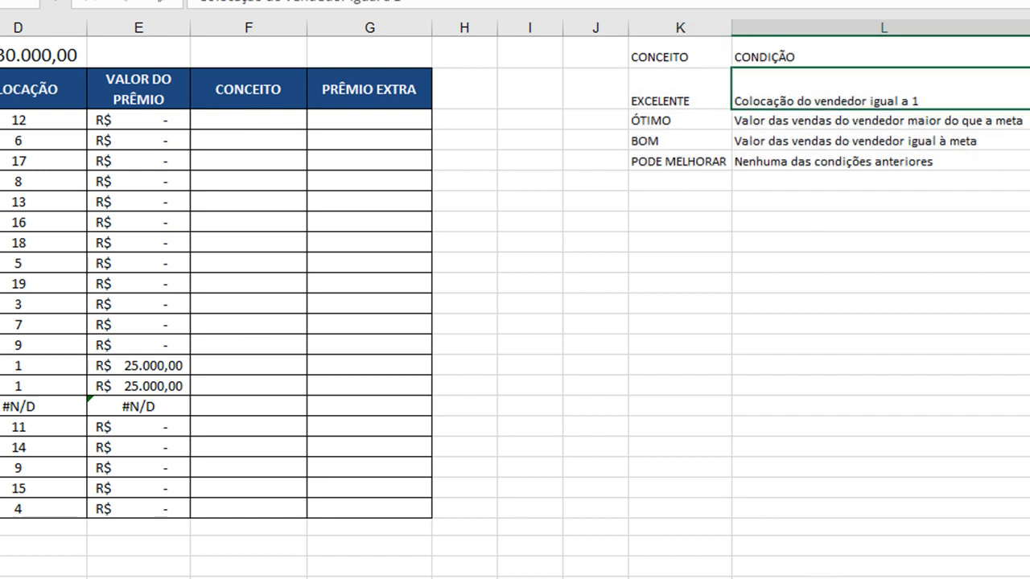
scroll(515, 299, left, 2)
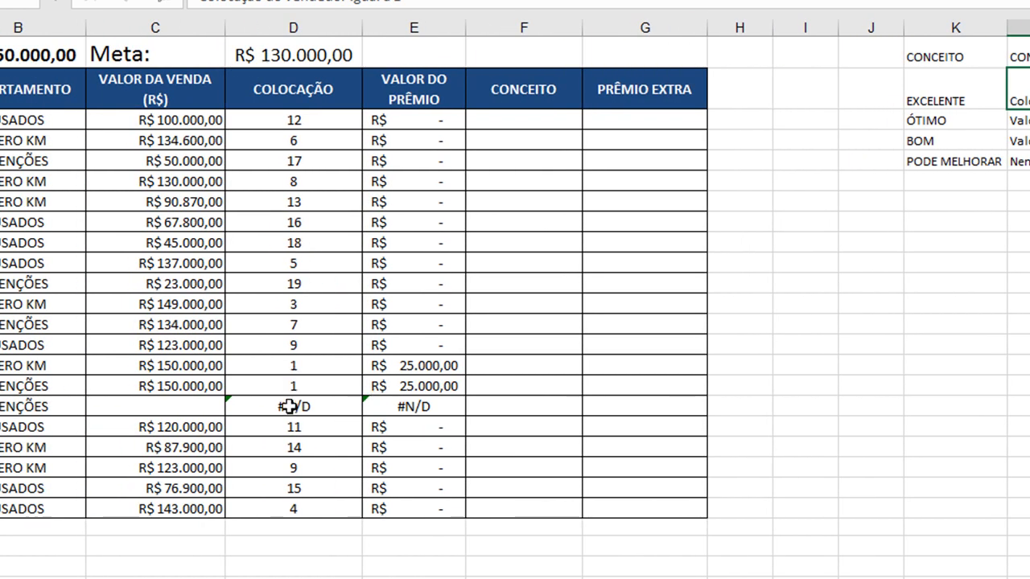
drag(286, 368, 286, 390)
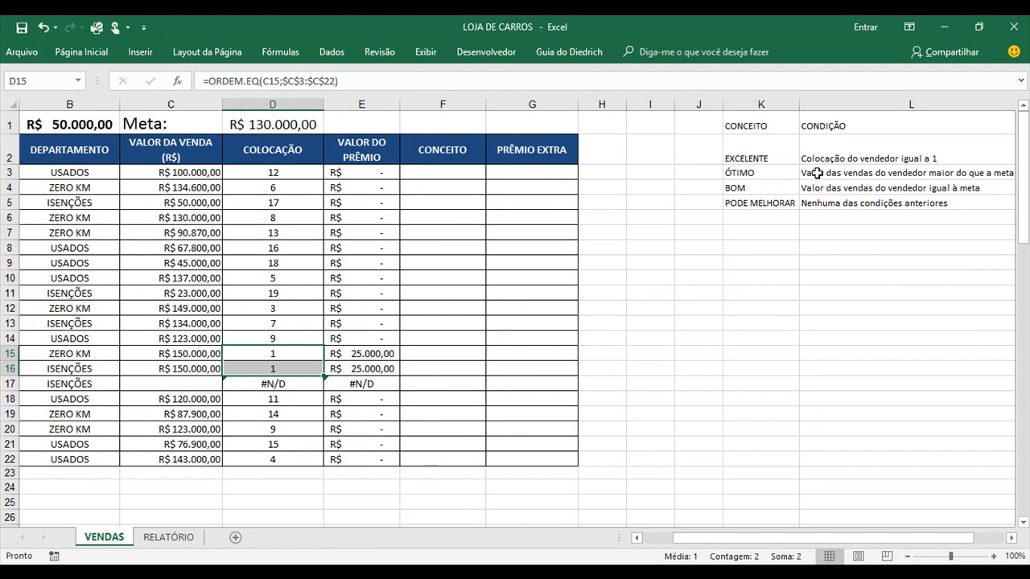
drag(773, 174, 915, 169)
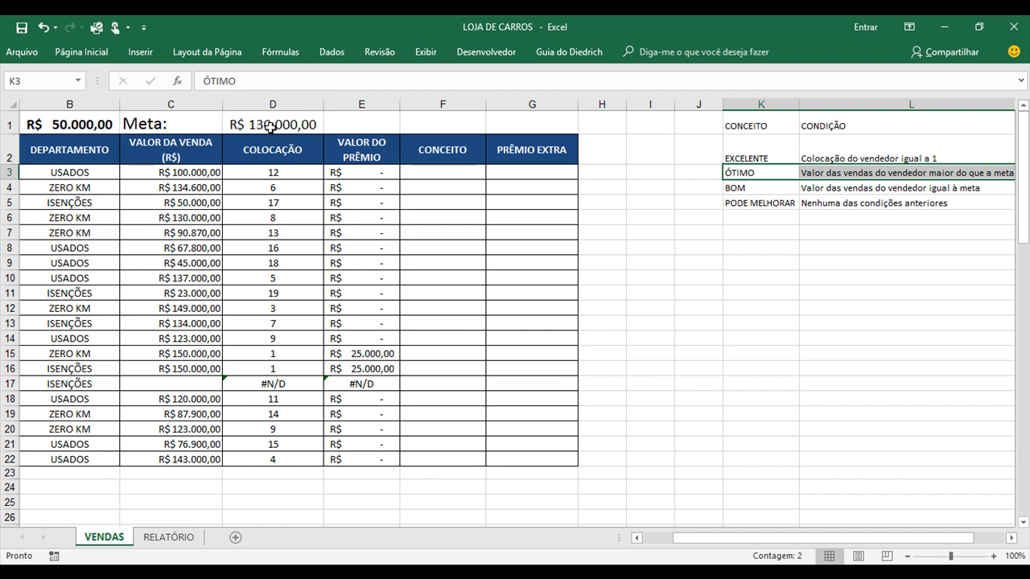
click(759, 172)
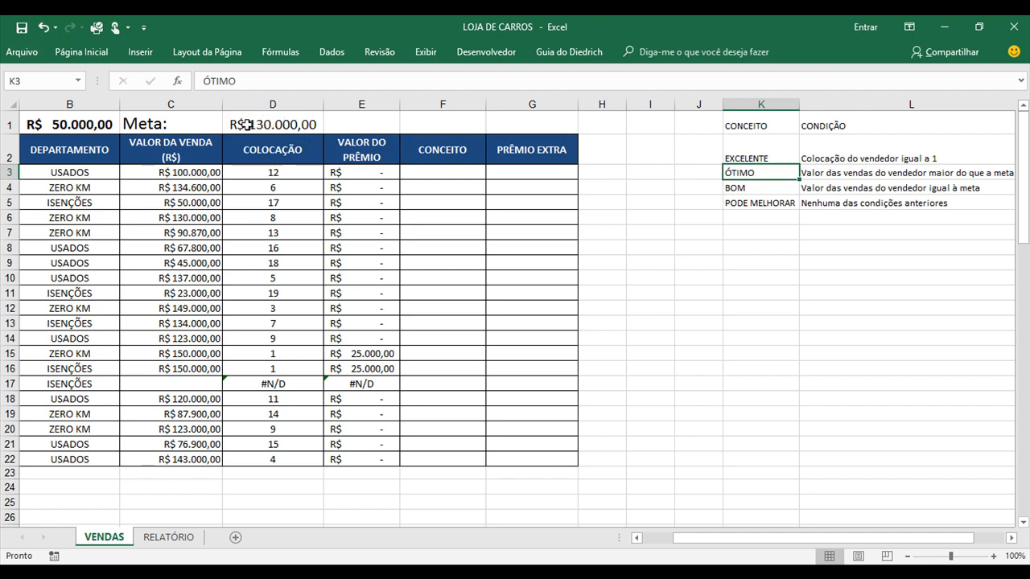
drag(791, 189, 852, 184)
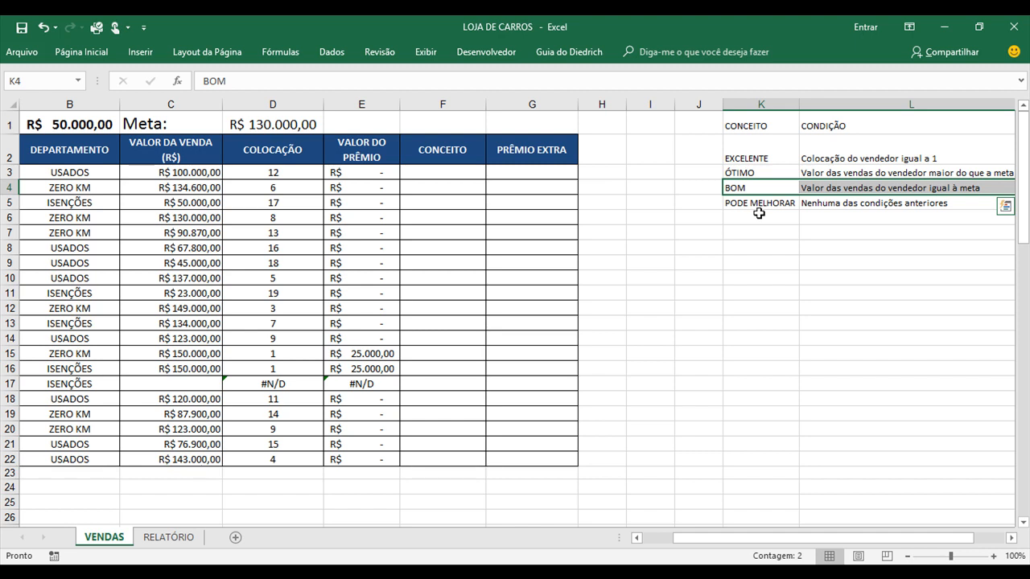
drag(757, 204, 813, 201)
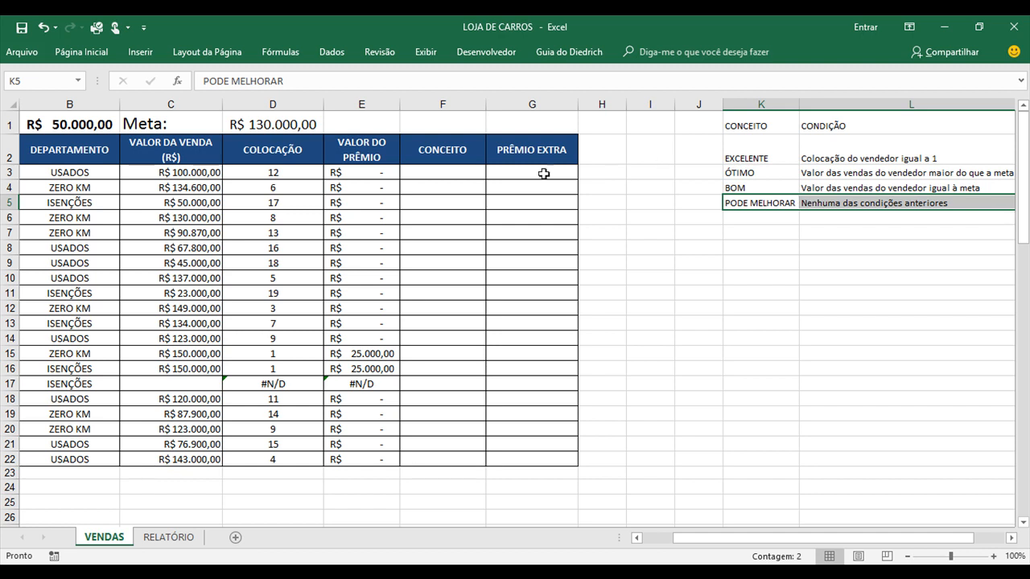
Move the CONCEITO and CONDIÇÃO table from K1:L5 down to K17:L21.
click(451, 170)
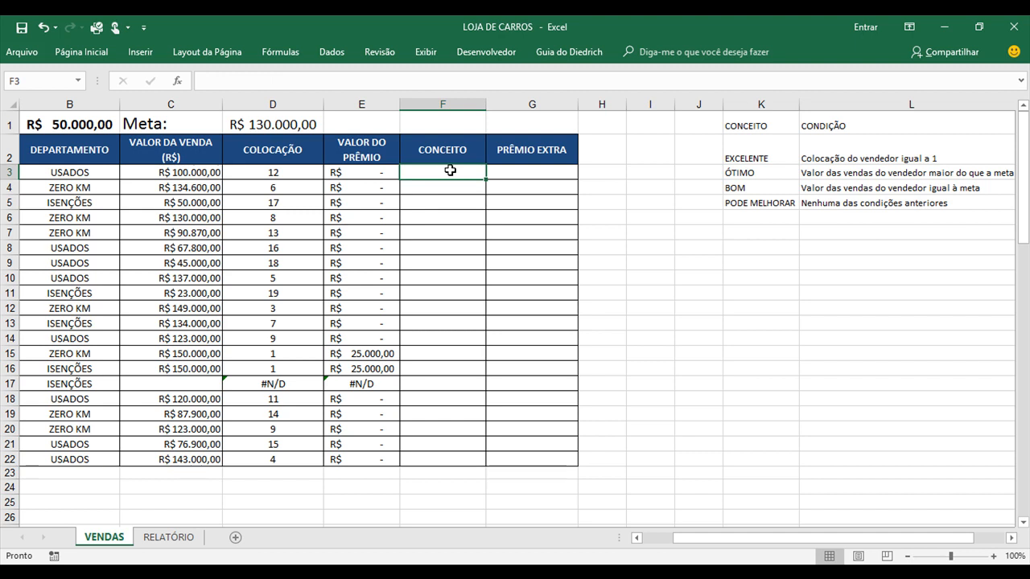
drag(747, 125, 871, 420)
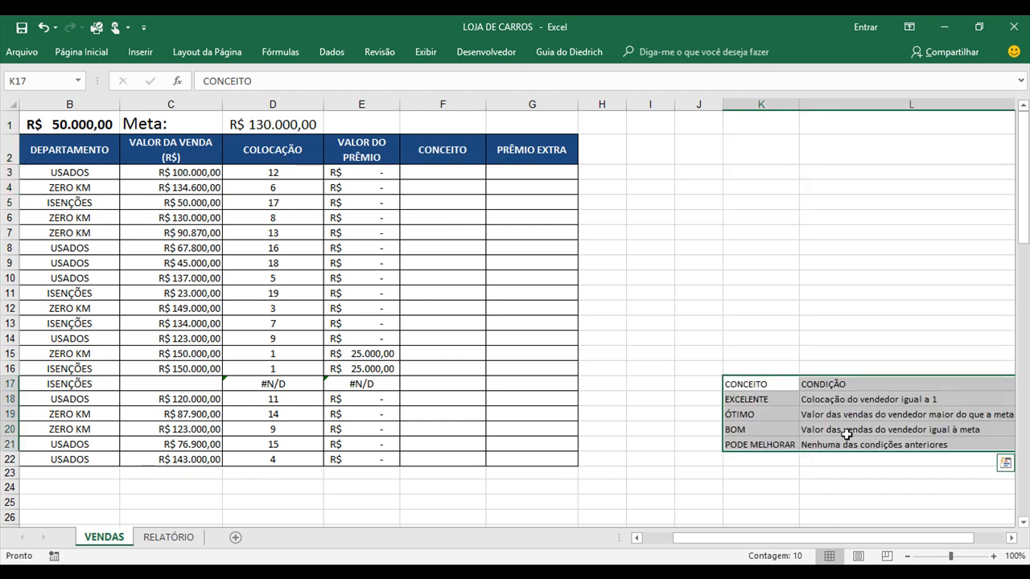
click(745, 313)
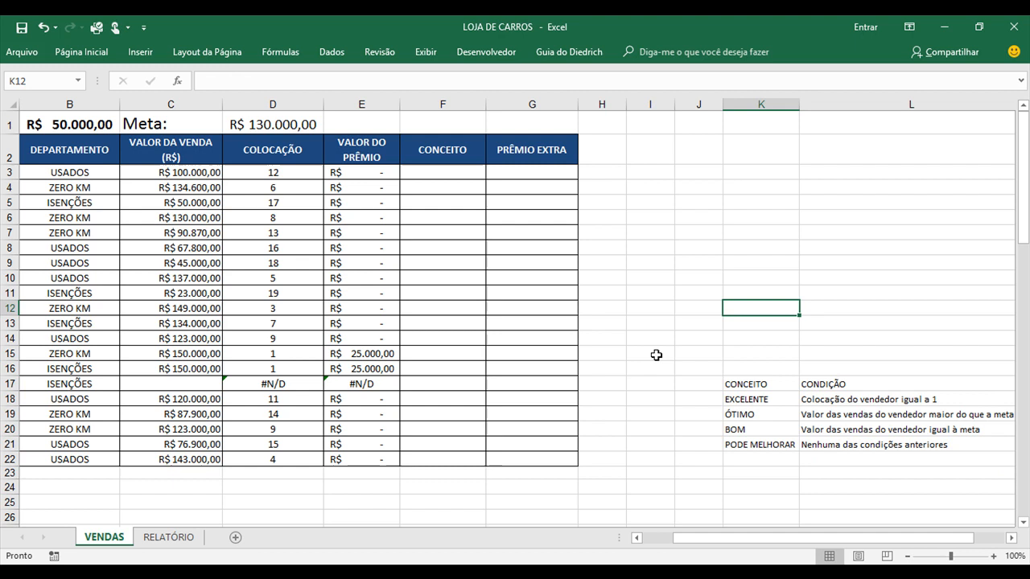
Start a SE formula in F3 that tests D3=1 and returns "EXCELENTE" when true.
click(437, 169)
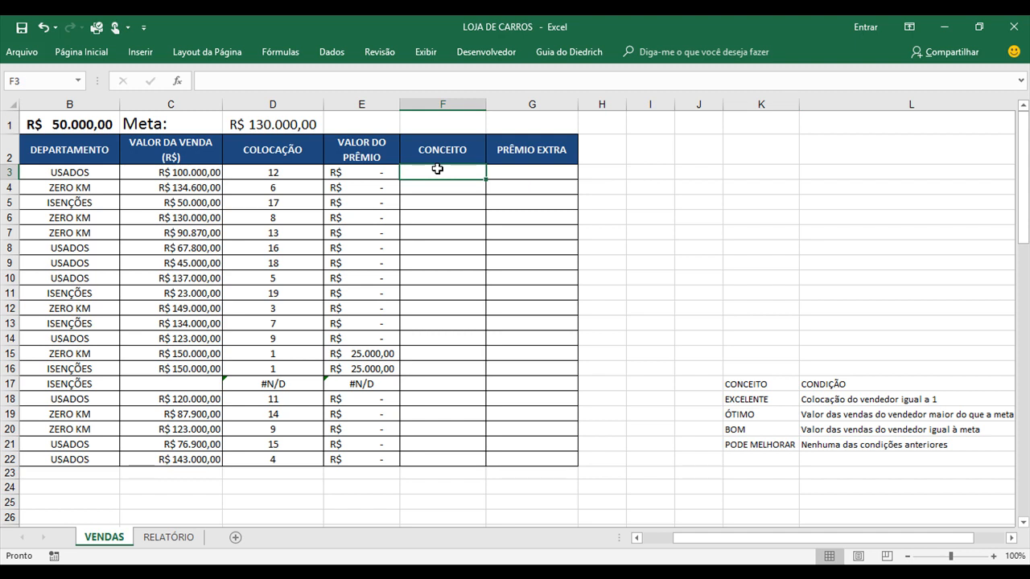
text(=SE)
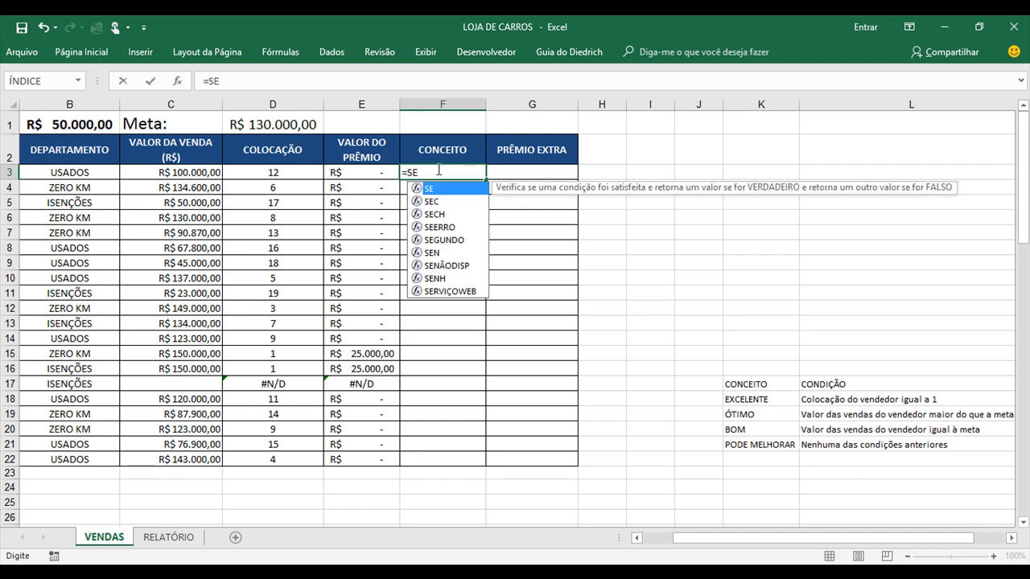
text(()
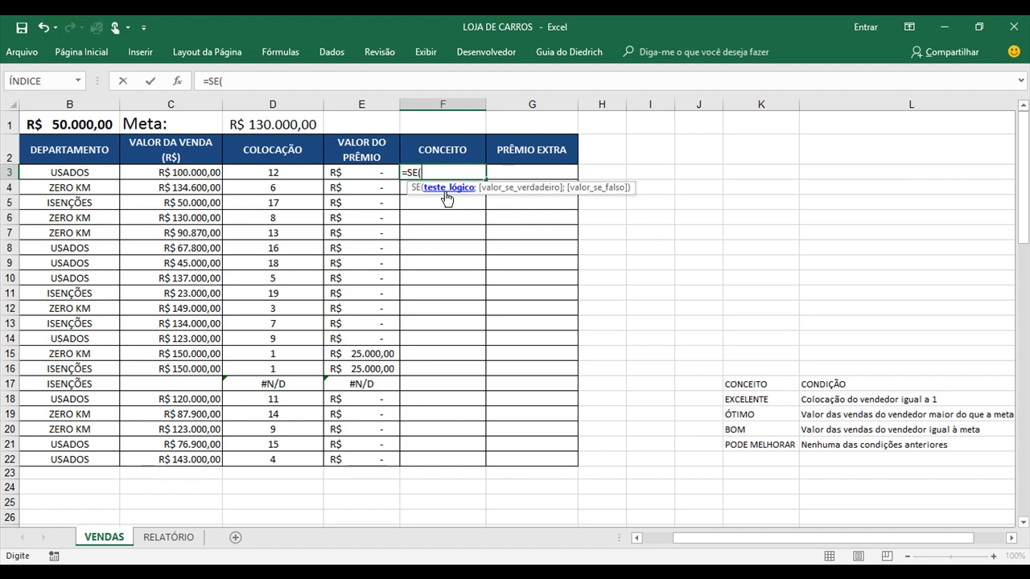
click(287, 170)
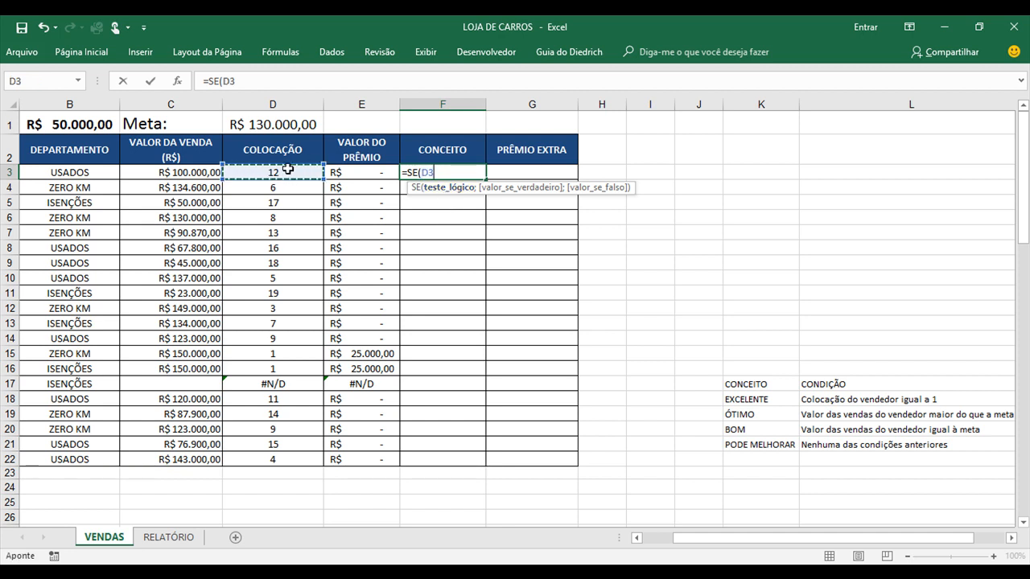
text(=)
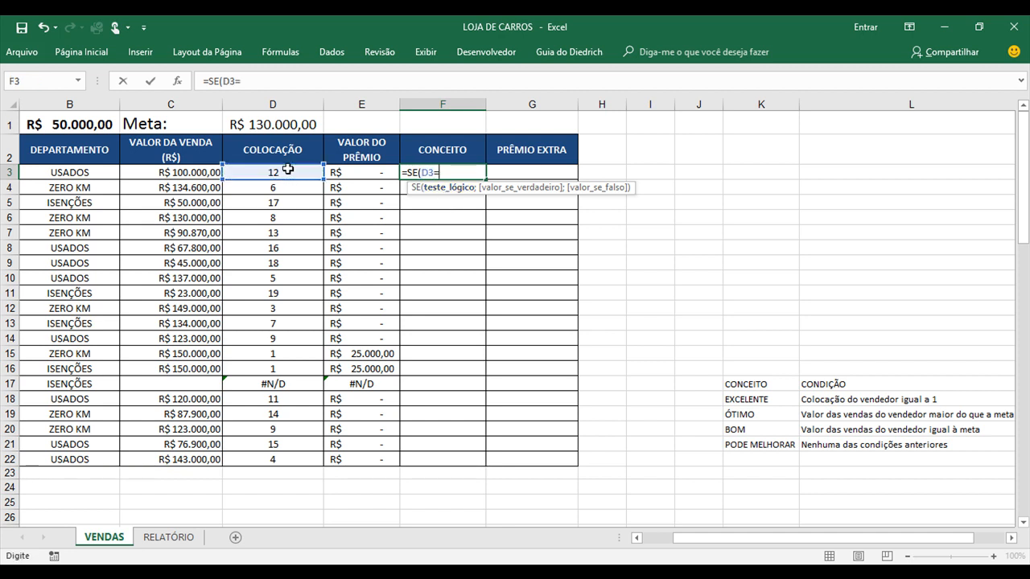
text(1;)
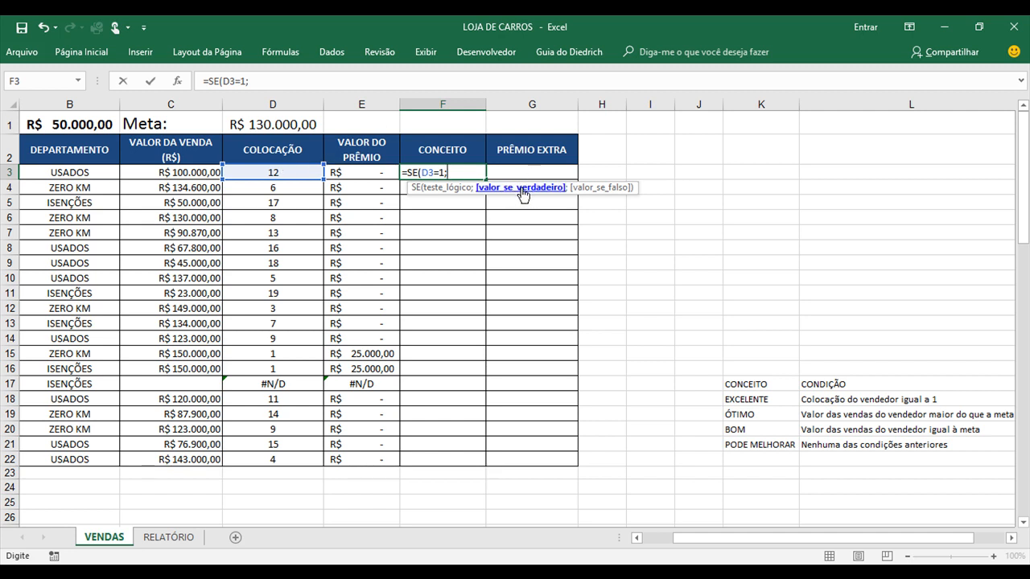
text("EXCELENTE)
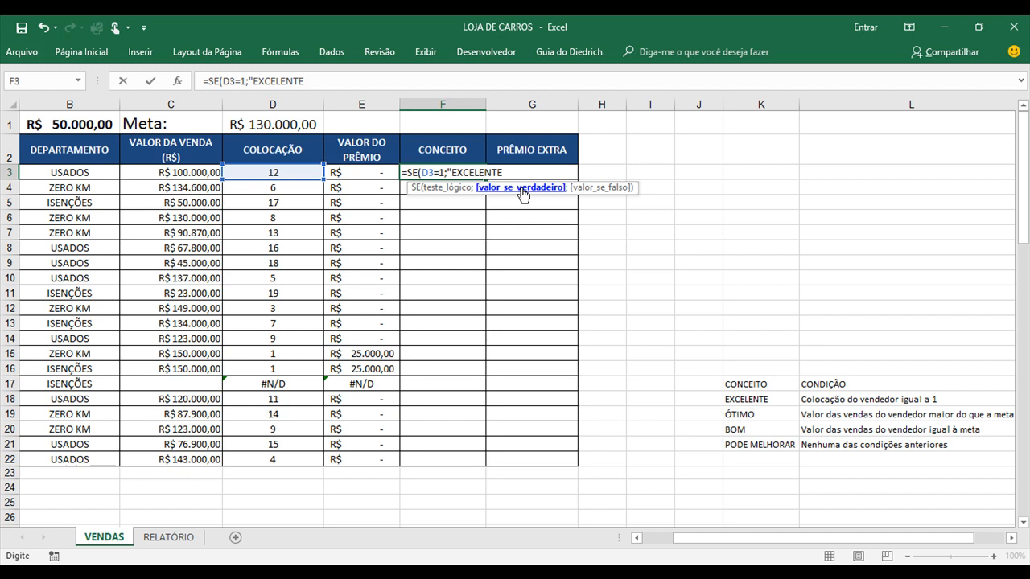
text(")
text(;)
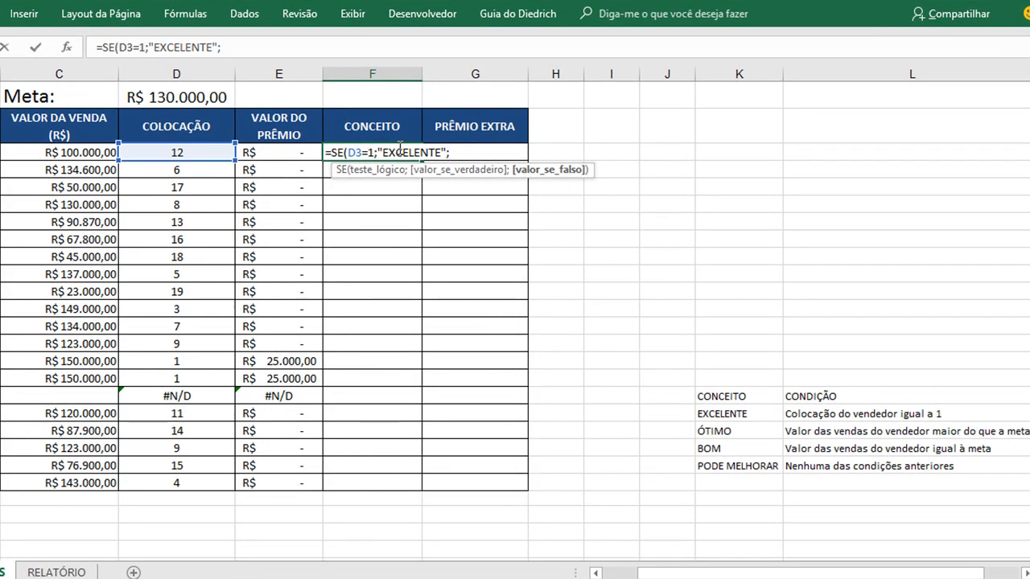
Nest a second SE as the false value in F3, testing C3>$D$1 with an absolute Meta reference and returning "ÓTIMO".
text(SE)
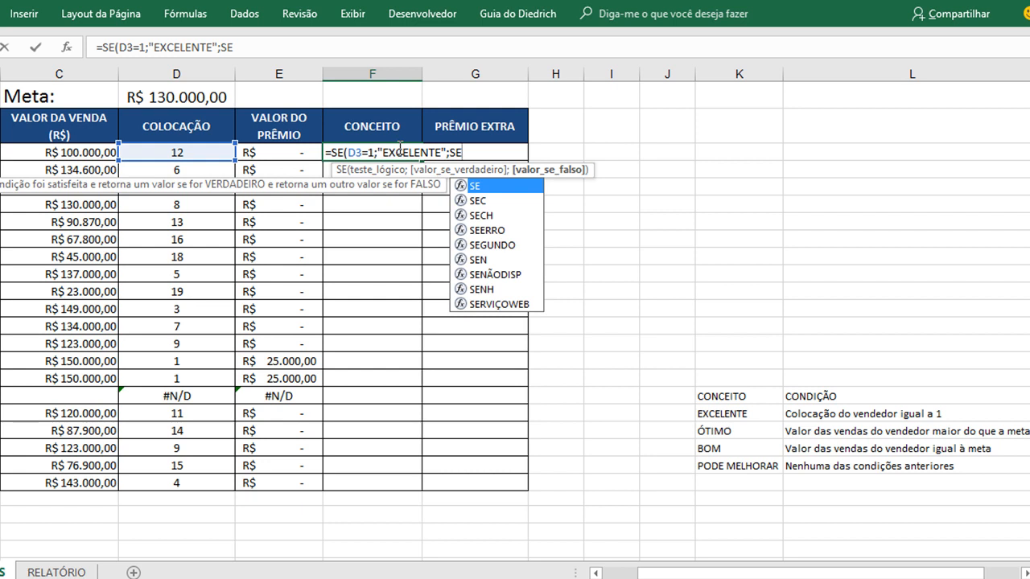
text(()
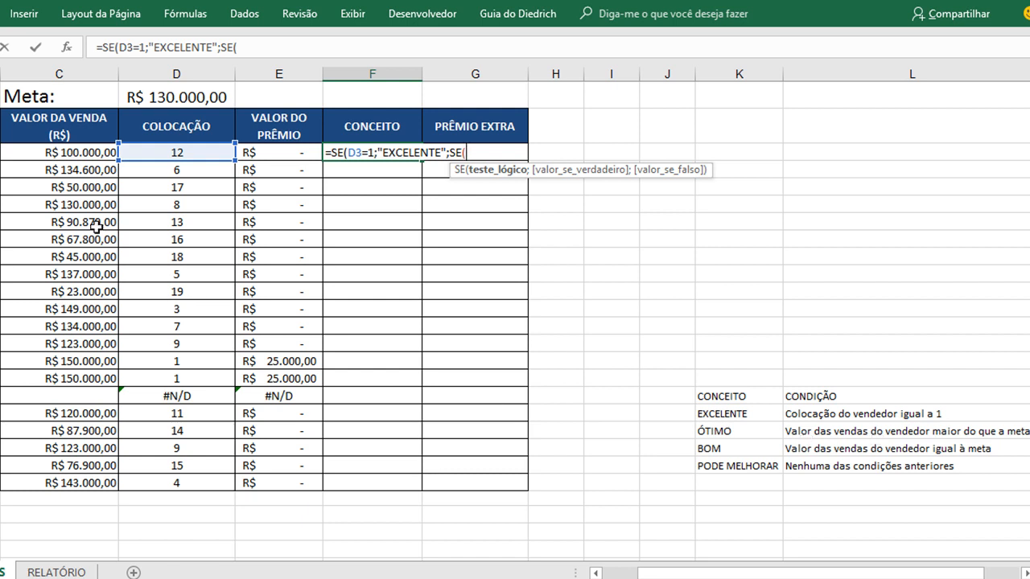
click(66, 153)
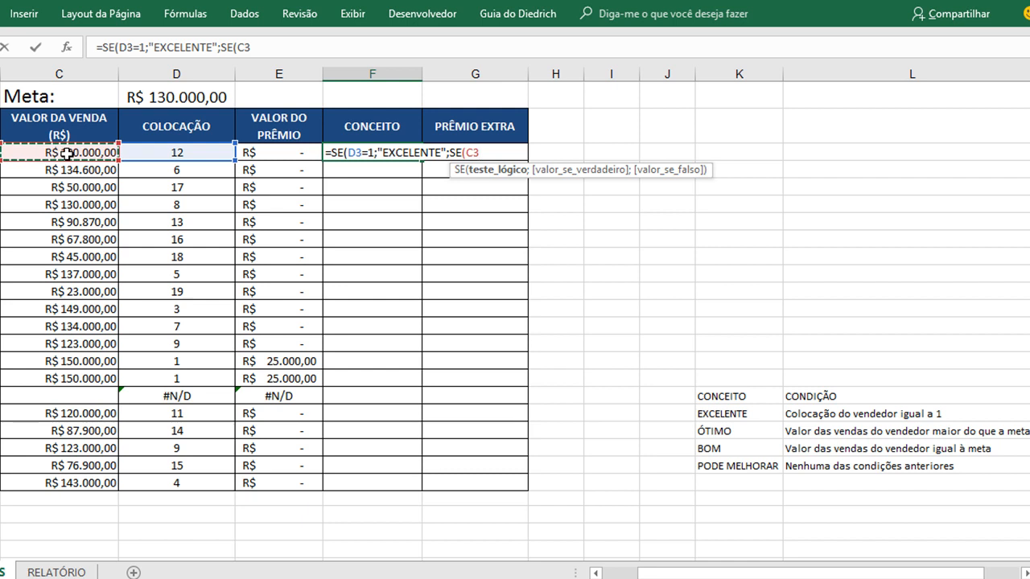
text(>)
click(178, 95)
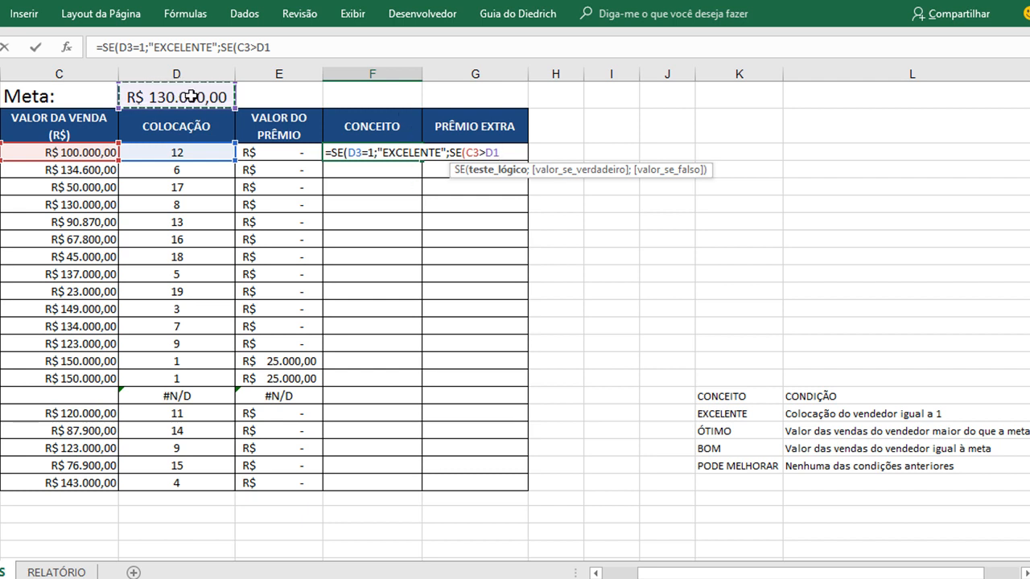
key(F4)
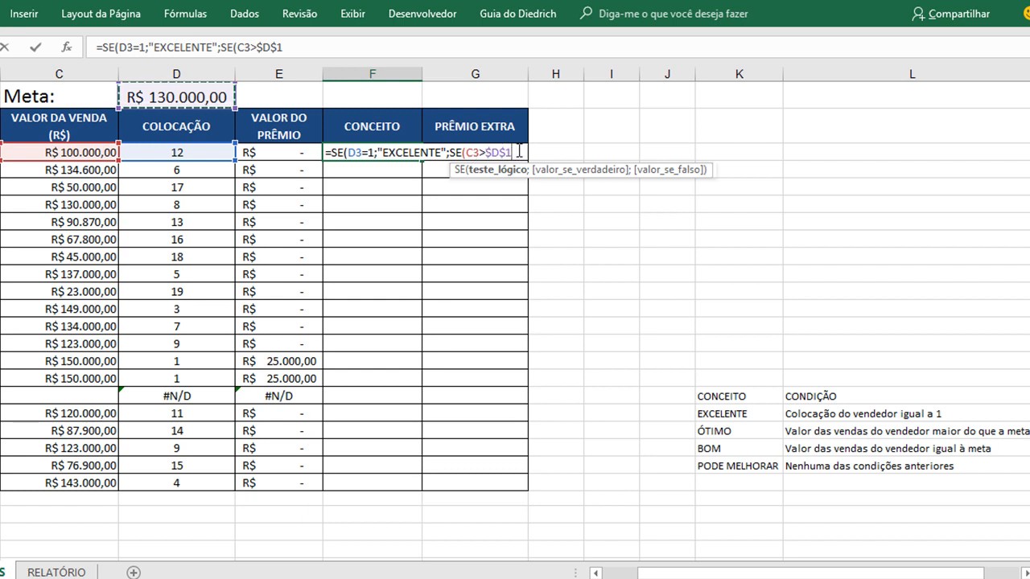
text(;)
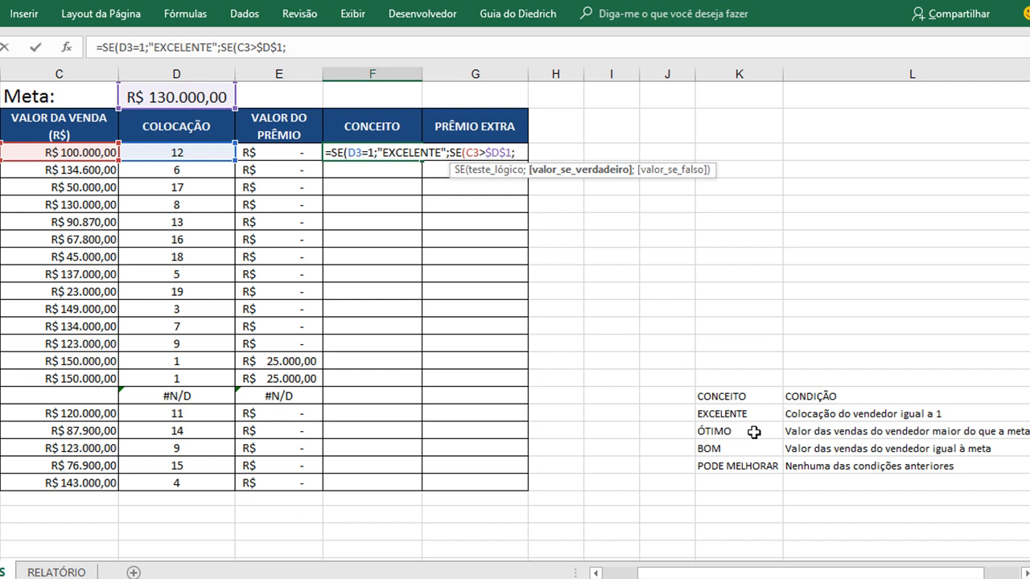
text("ÓTIMO")
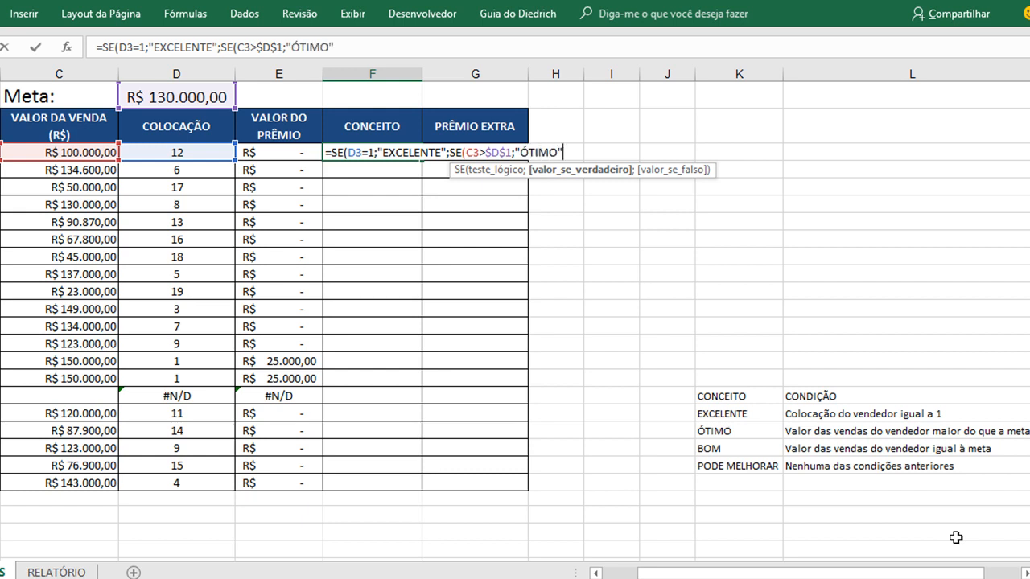
Nest a third SE as the false value in F3, testing C3=$D$1 with an absolute Meta reference and returning "BOM".
text(;)
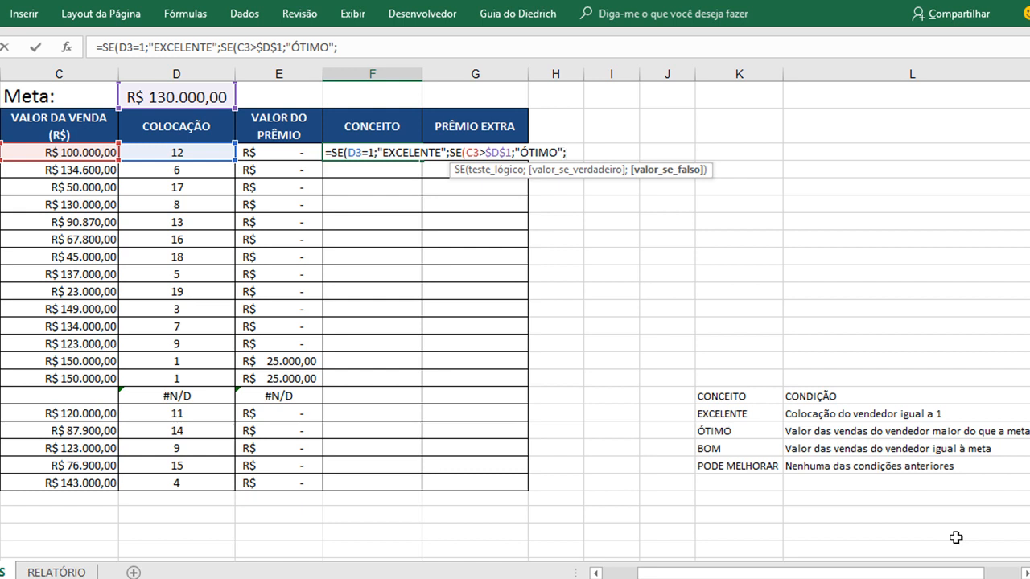
text(SE)
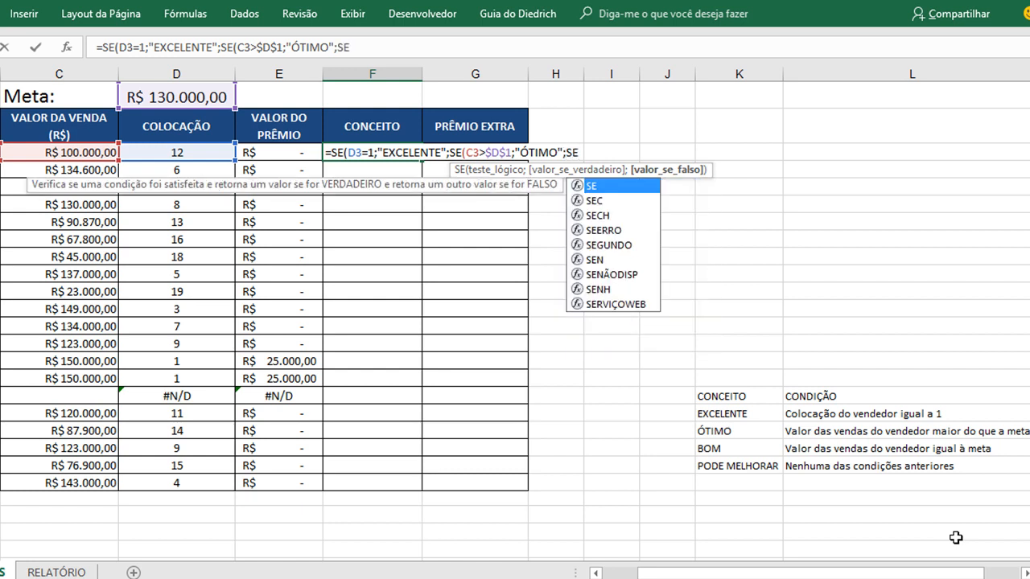
text(()
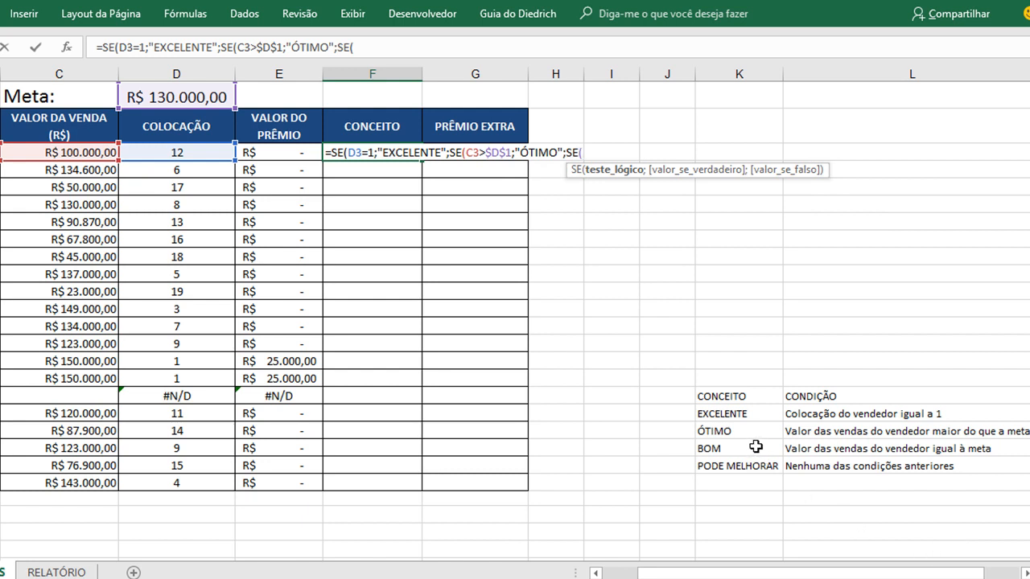
click(67, 153)
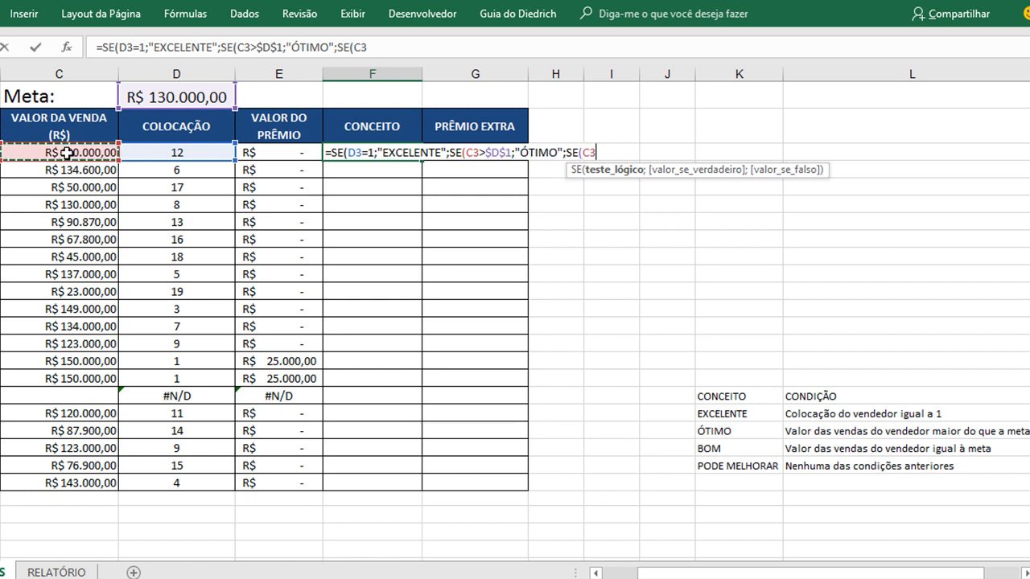
text(=)
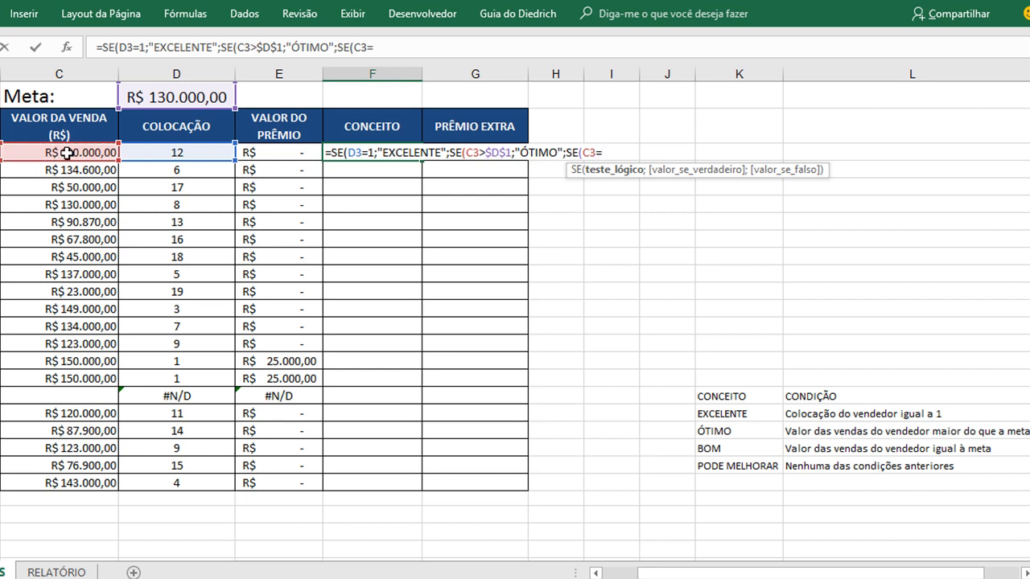
click(159, 97)
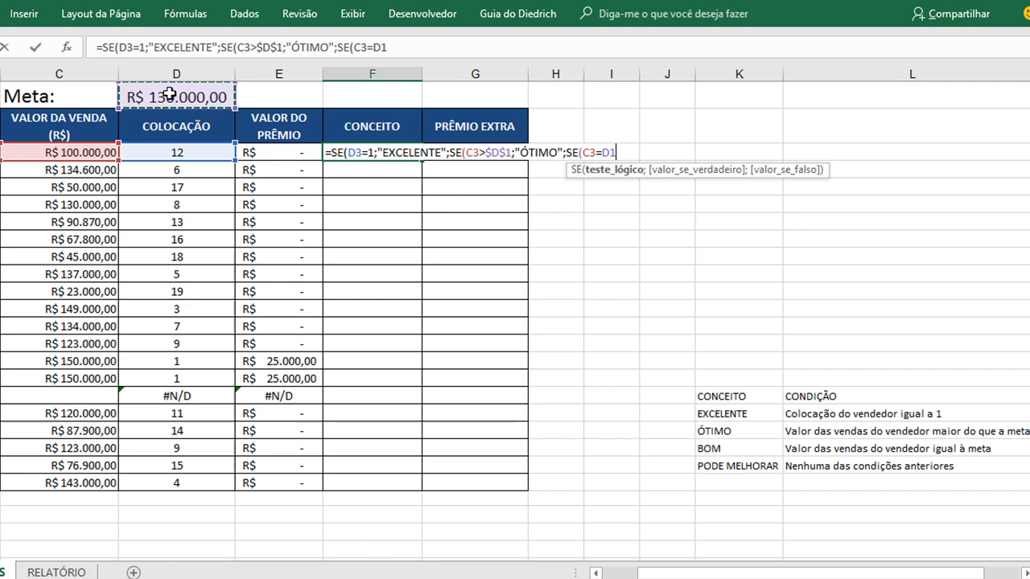
key(F4)
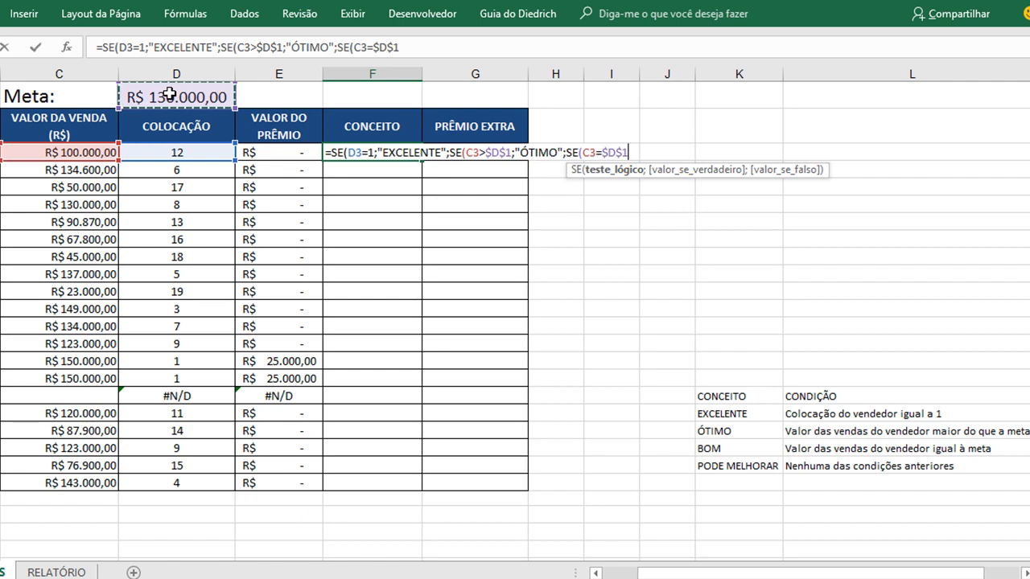
text(;)
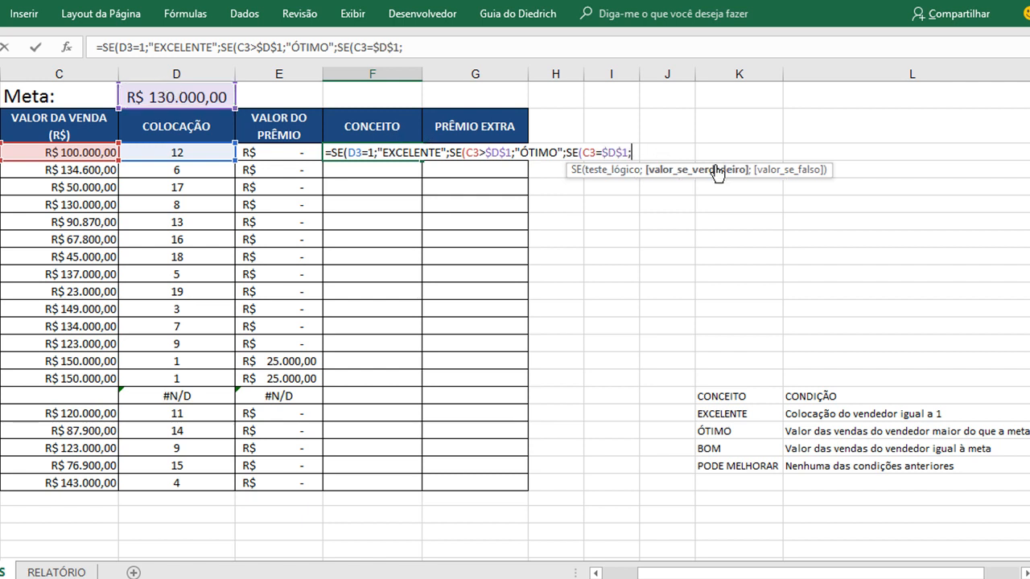
text(")
text(BO)
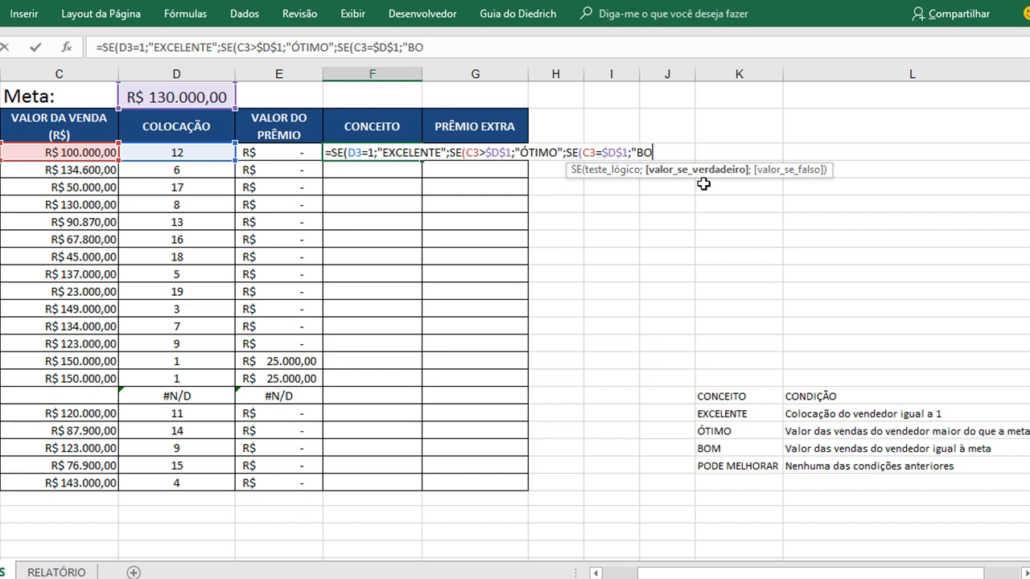
text(M";)
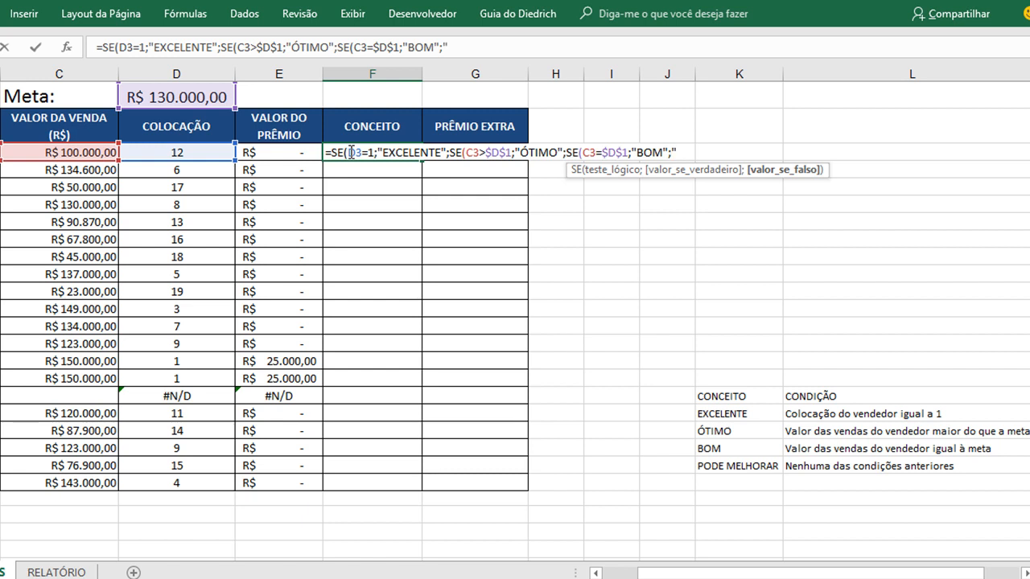
Enter "PODE MELHORAR" as the innermost SE's value when false in the F3 formula.
text(MELHO)
key(BackSpace)
key(BackSpace)
key(BackSpace)
key(BackSpace)
key(BackSpace)
text(PODE MELHORAR")
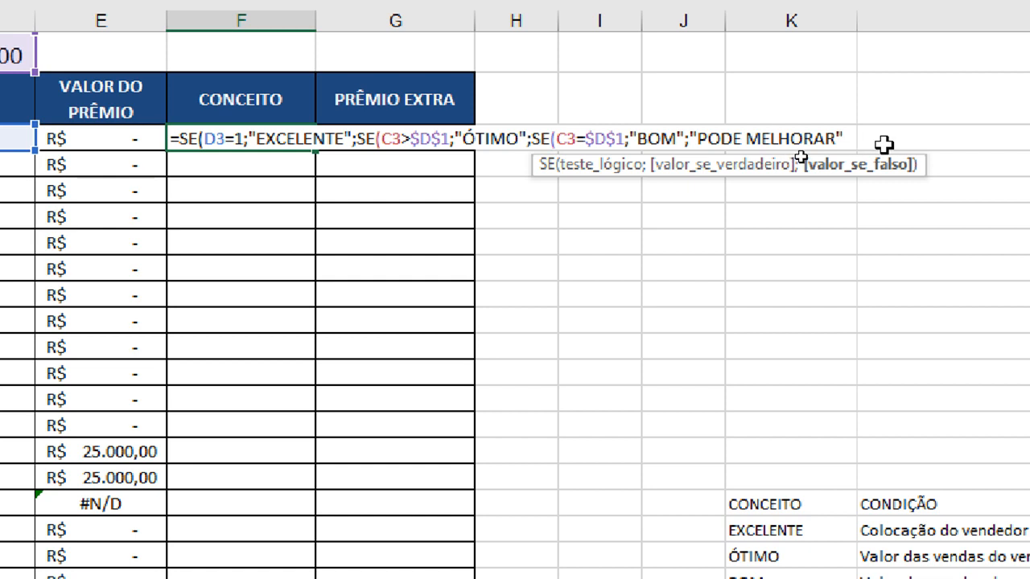
Close all three nested SE functions at the end of the F3 formula and commit it.
click(192, 142)
key(End)
scroll(912, 292, right, 2)
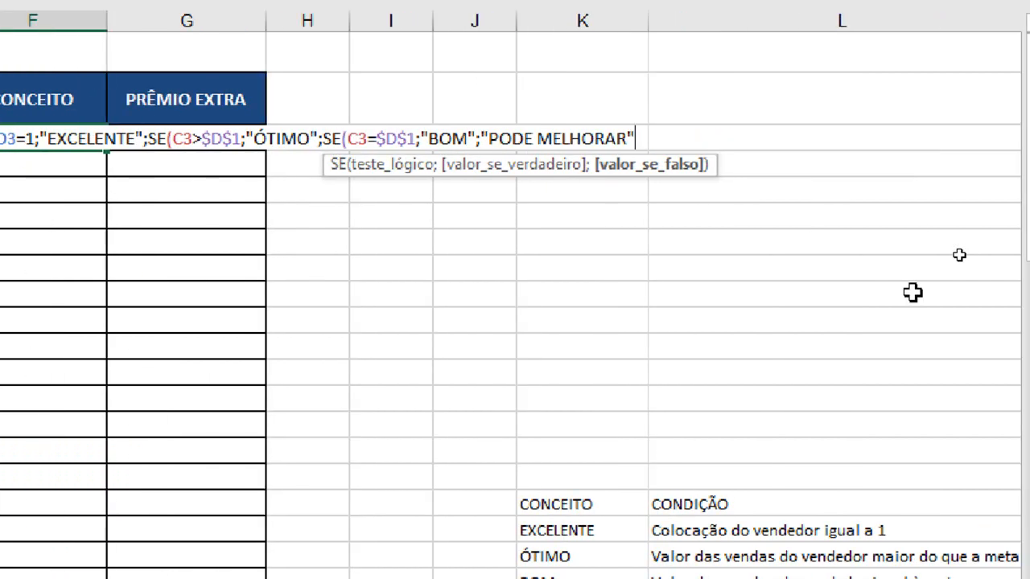
text())
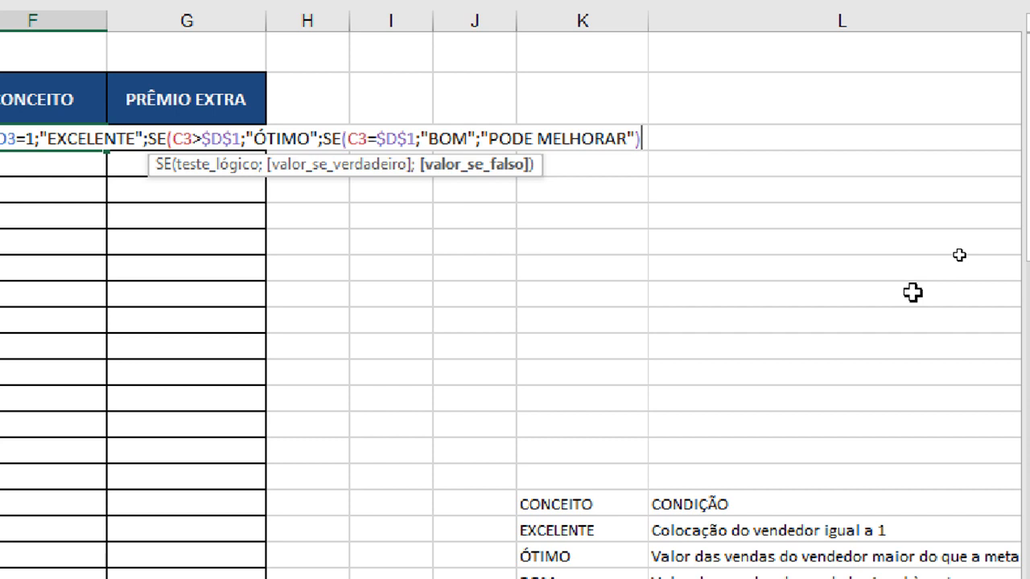
text())
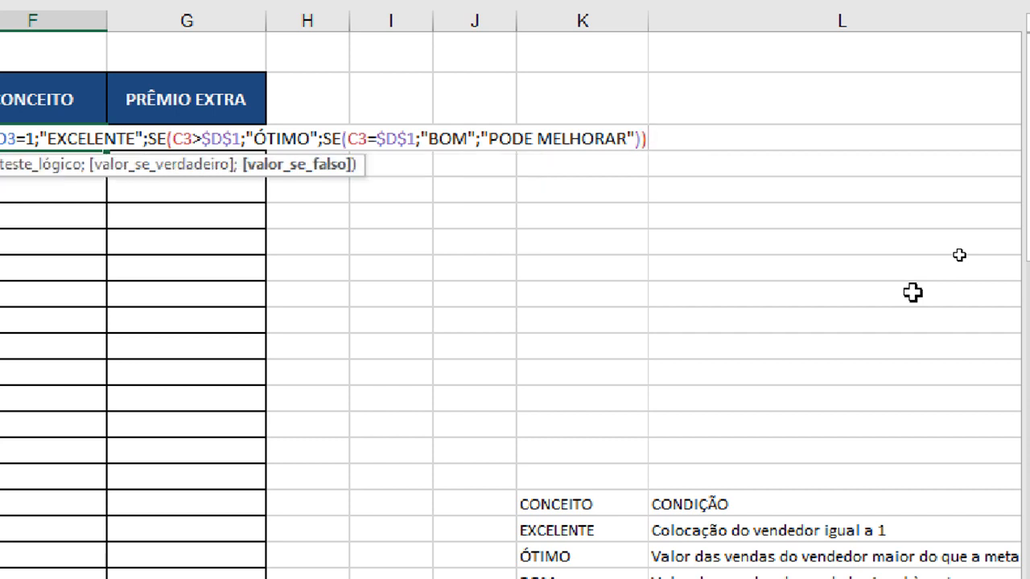
text())
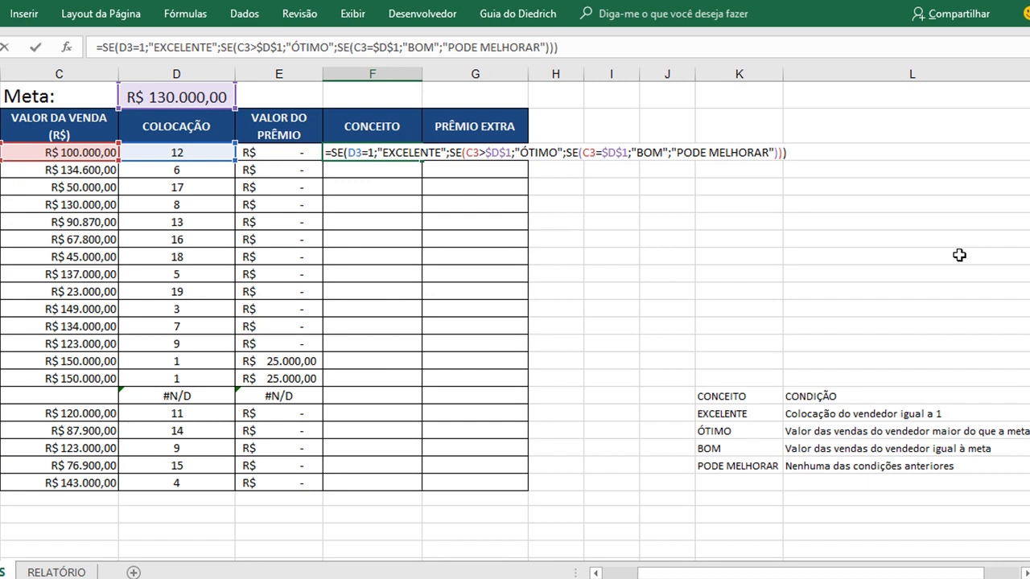
key(Return)
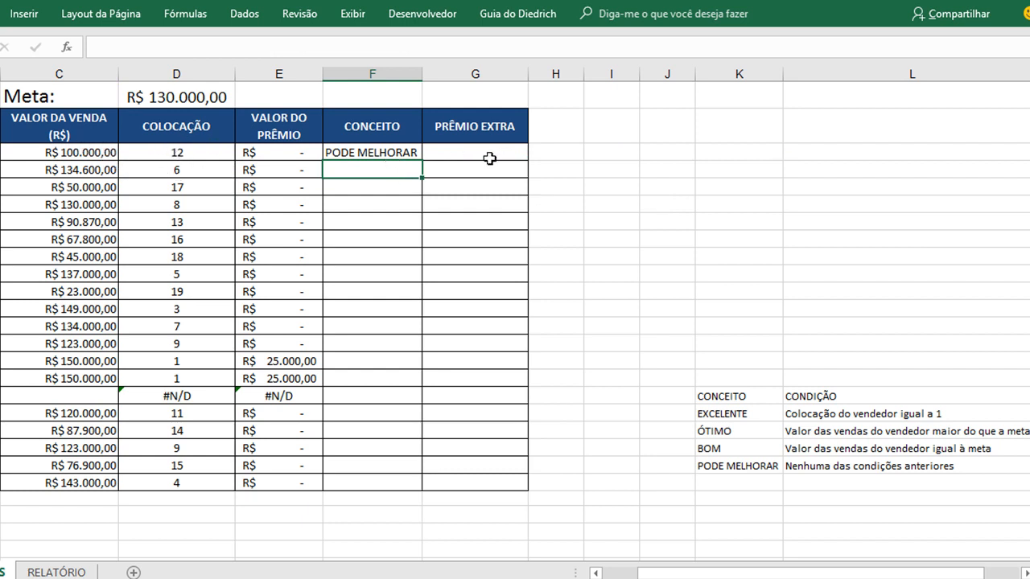
Fill the CONCEITO formula from F3 down to F22 and compare the results with the EXCELENTE condition in K18:L18.
click(419, 158)
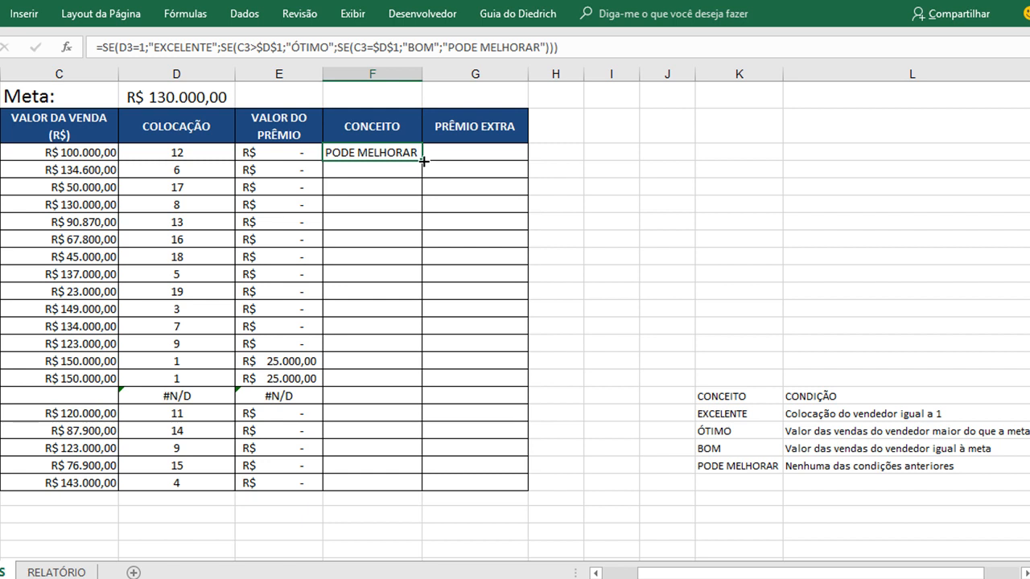
double_click(421, 159)
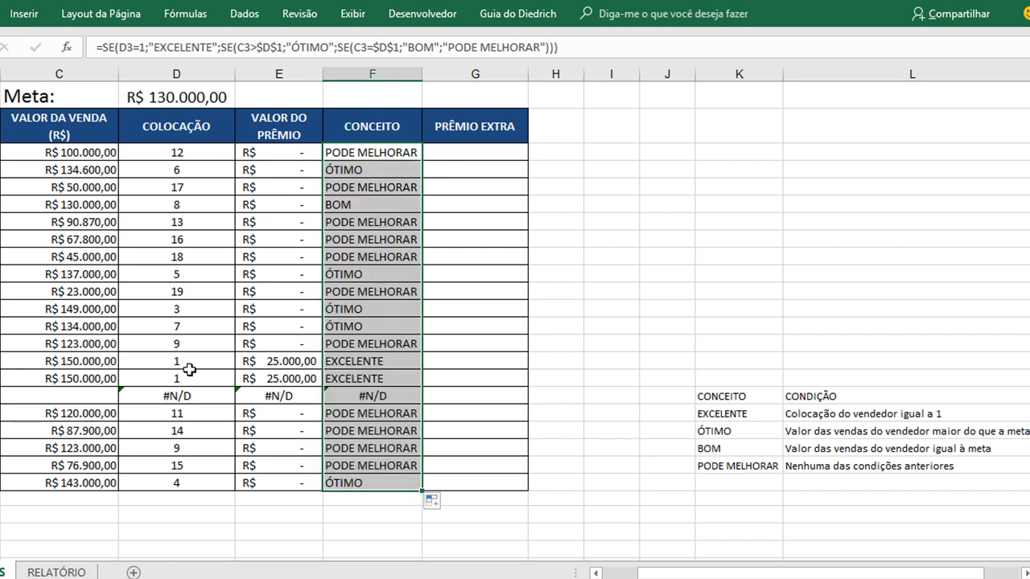
click(879, 416)
drag(879, 416, 752, 413)
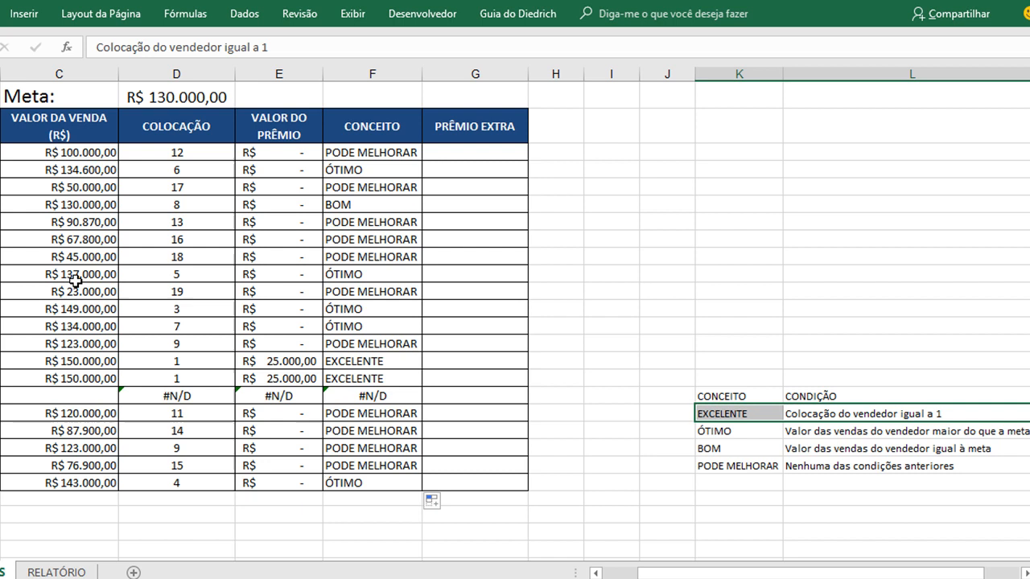
Test the CONCEITO formula by setting the sale value in C14 to 130.000, and undo that change.
click(84, 343)
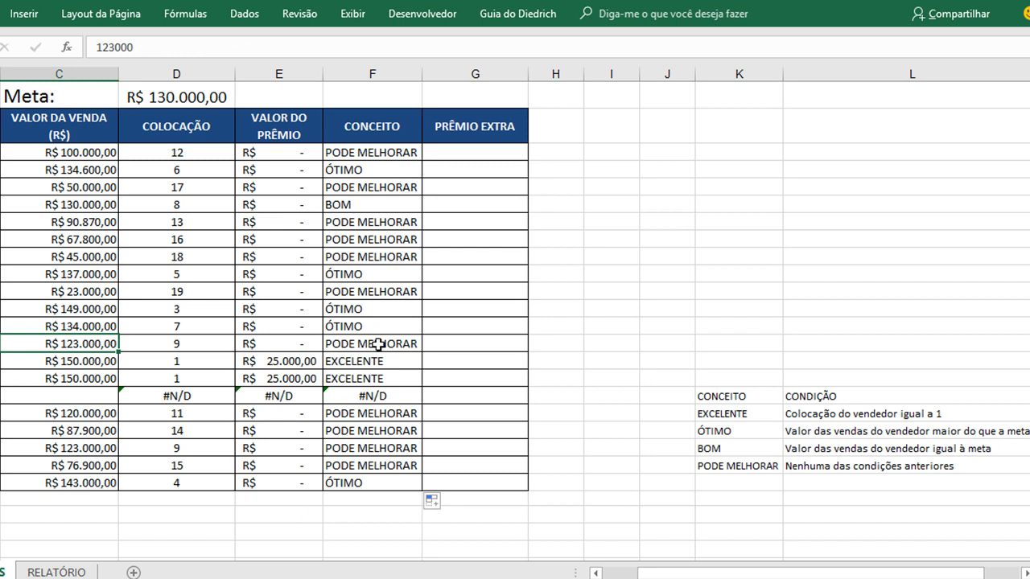
text(130.)
text(00)
text(00)
key(Return)
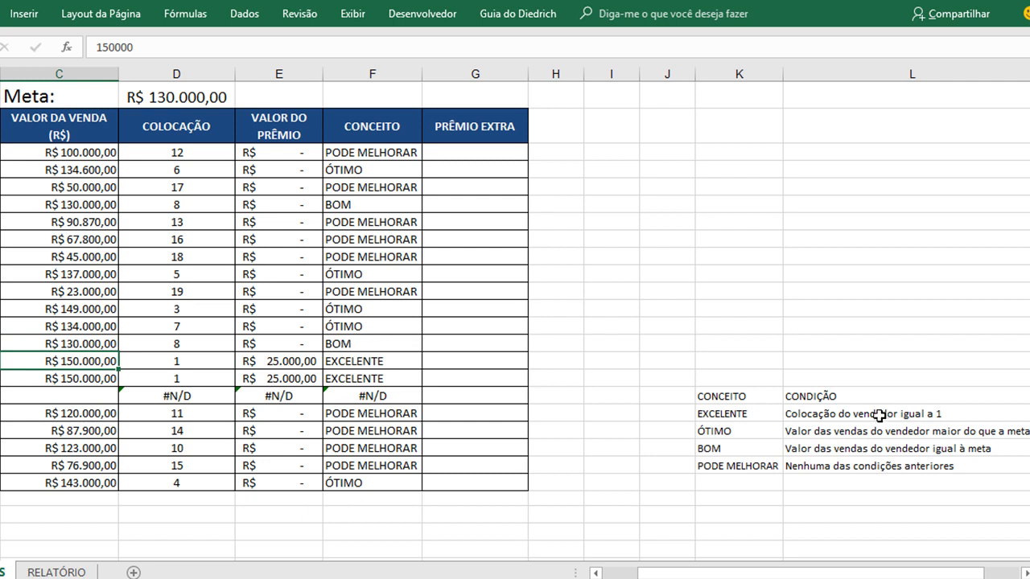
click(69, 345)
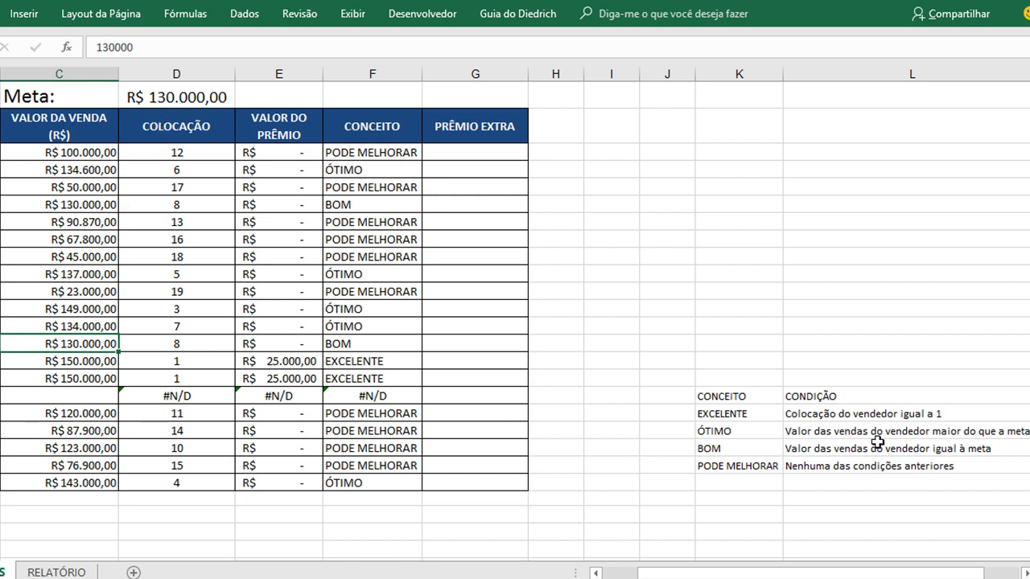
key(ctrl+z)
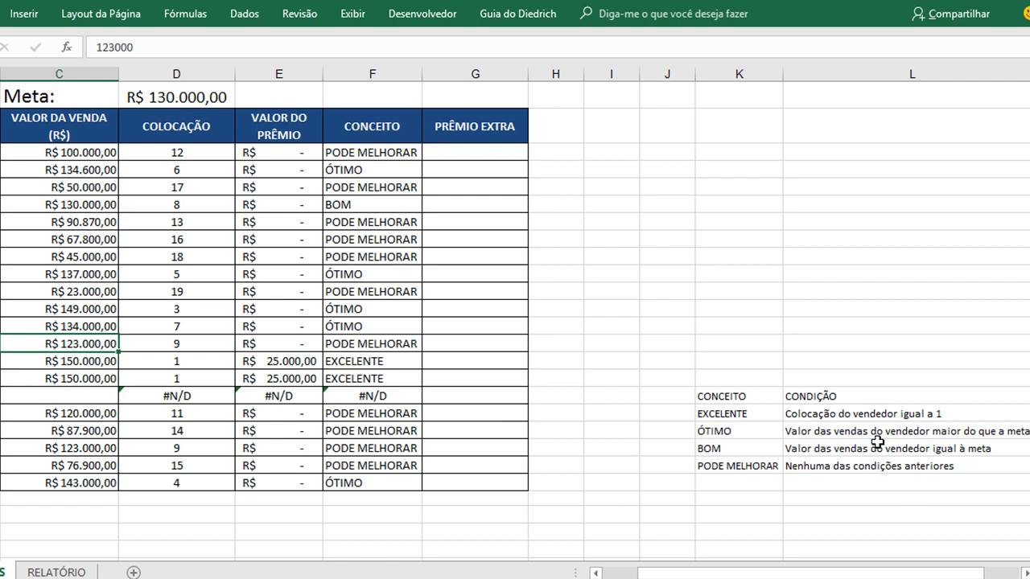
Clear the CONCEITO and CONDIÇÃO reference table from K17:L21.
click(739, 396)
drag(783, 405, 902, 465)
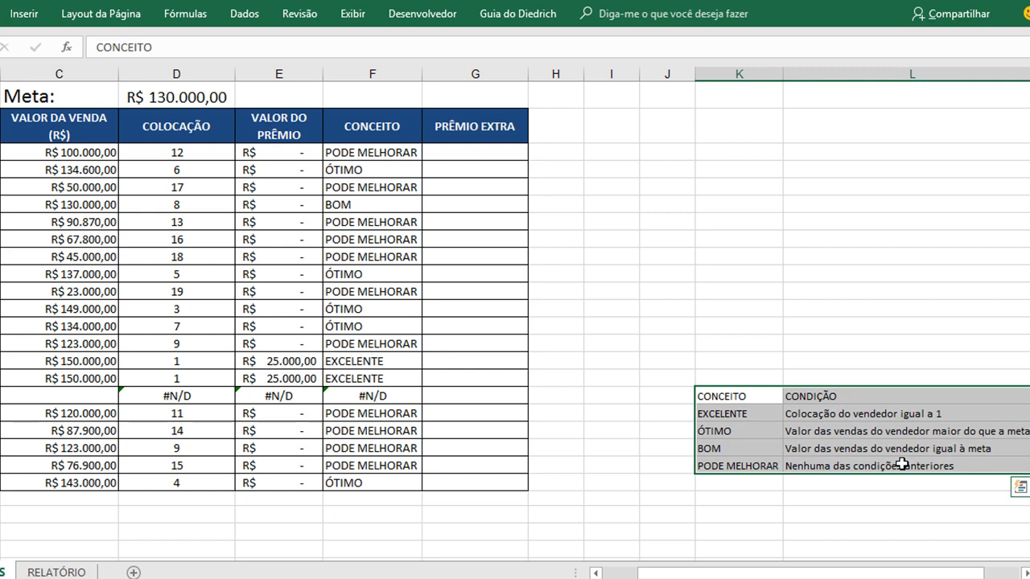
key(Delete)
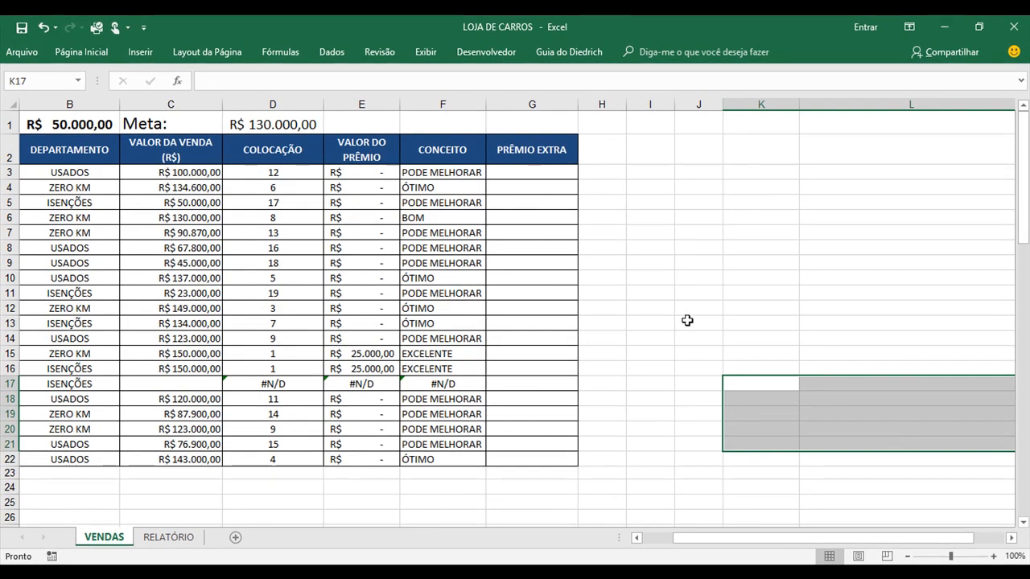
click(539, 321)
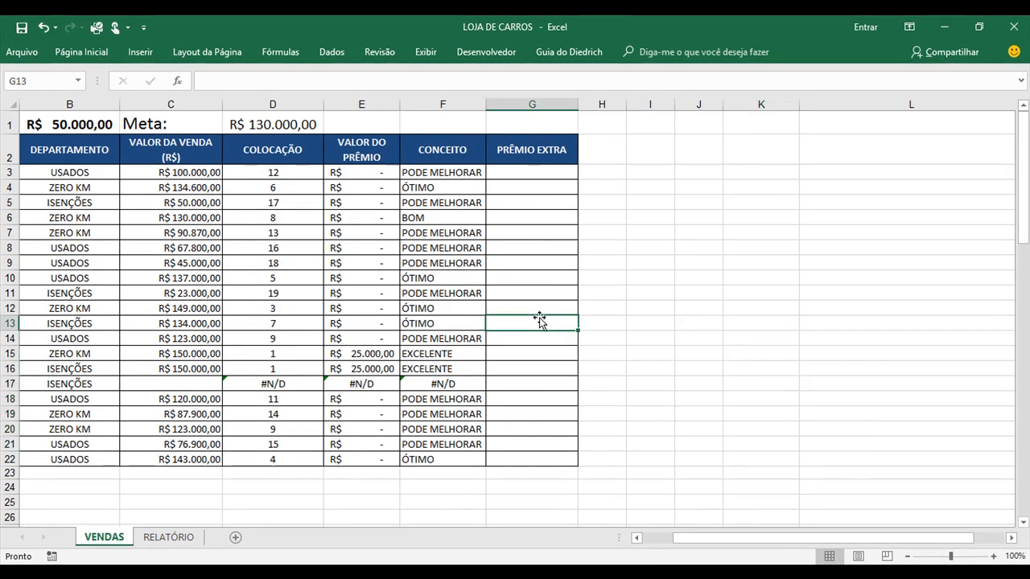
Bring the whole sales table back into view and examine the PRÊMIO EXTRA column in G2:G22.
click(636, 539)
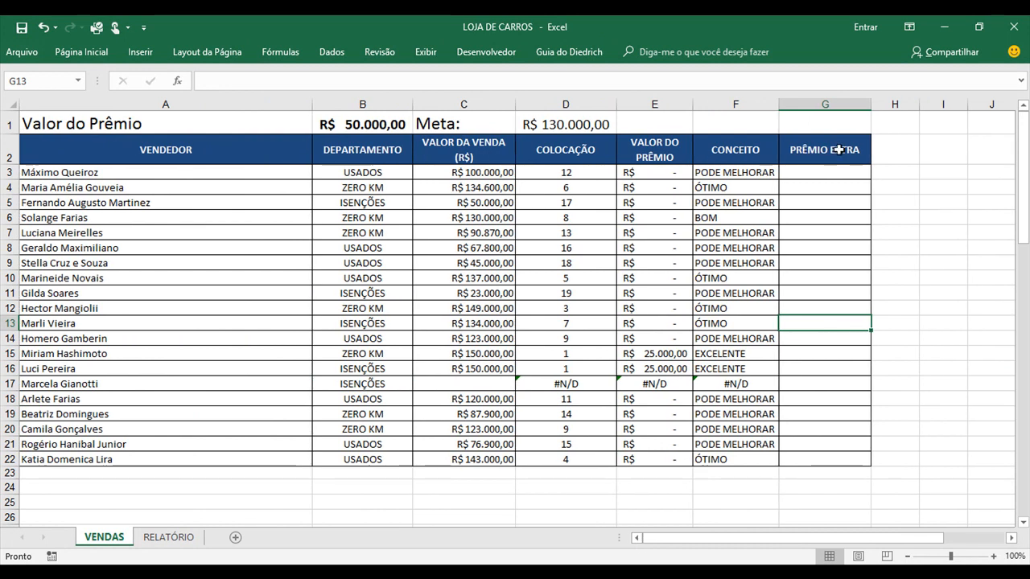
drag(836, 147, 851, 456)
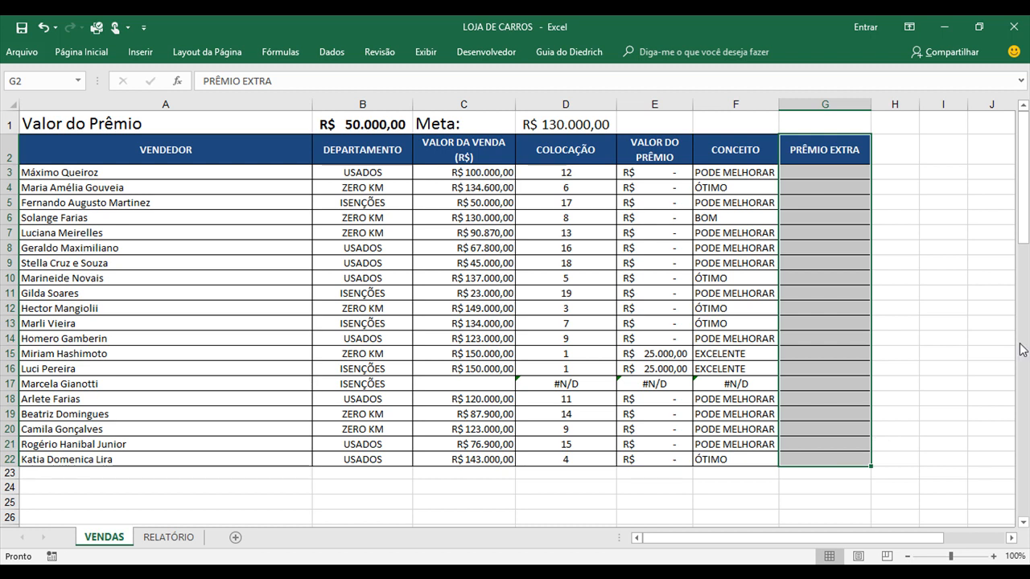
click(948, 230)
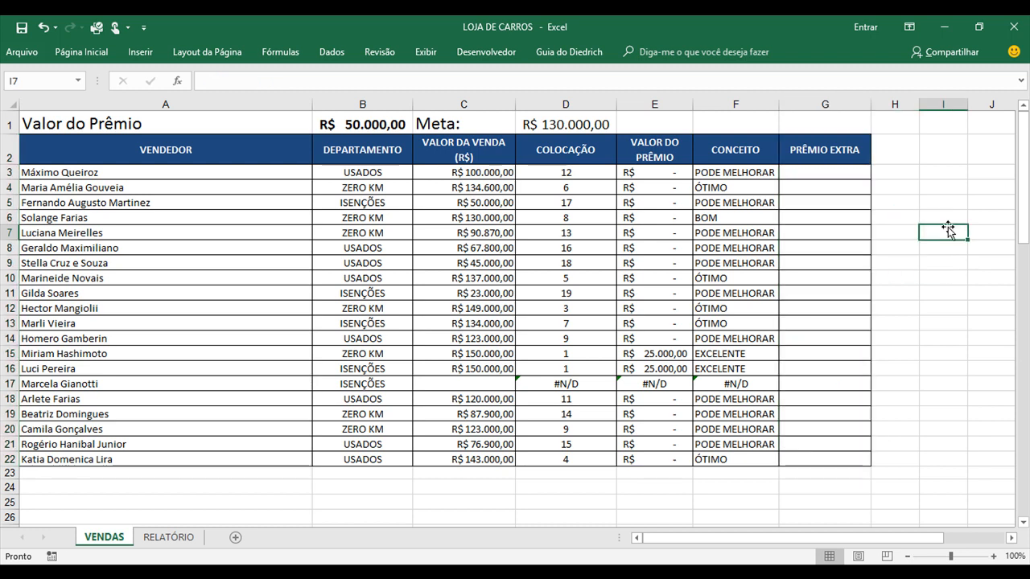